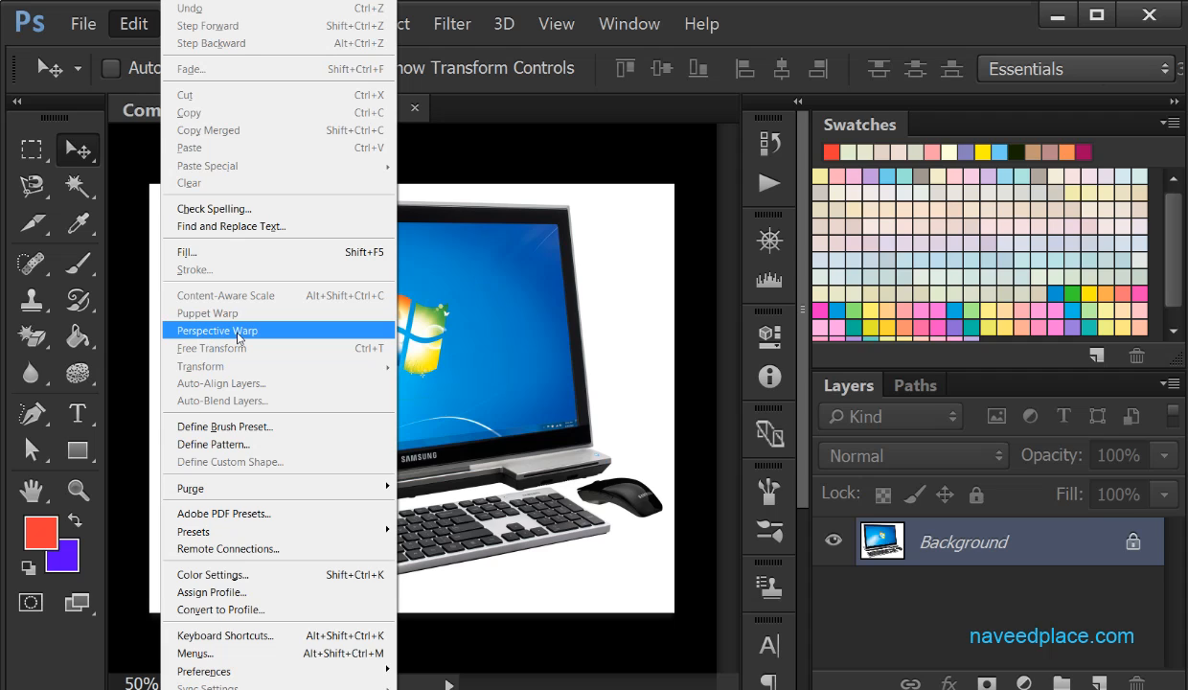
Lay out a Perspective Warp quad over the monitor, fitting its corner pins to the blue display area.
left_click(239, 338)
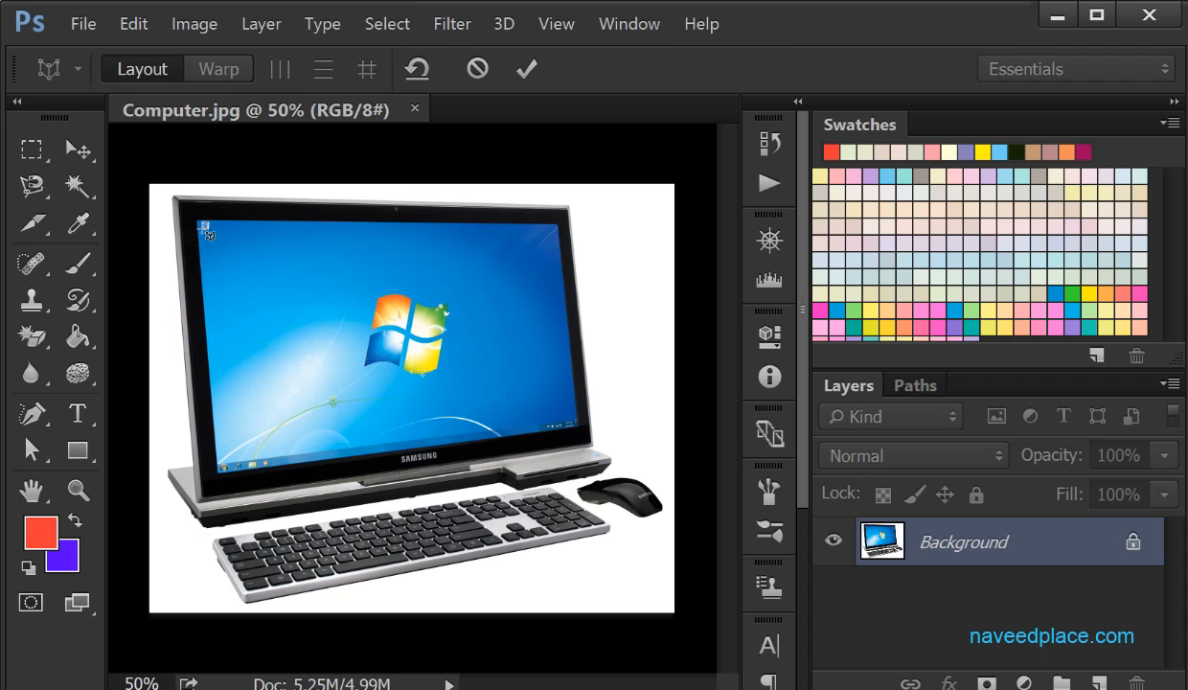
left_click_drag(201, 222, 575, 436)
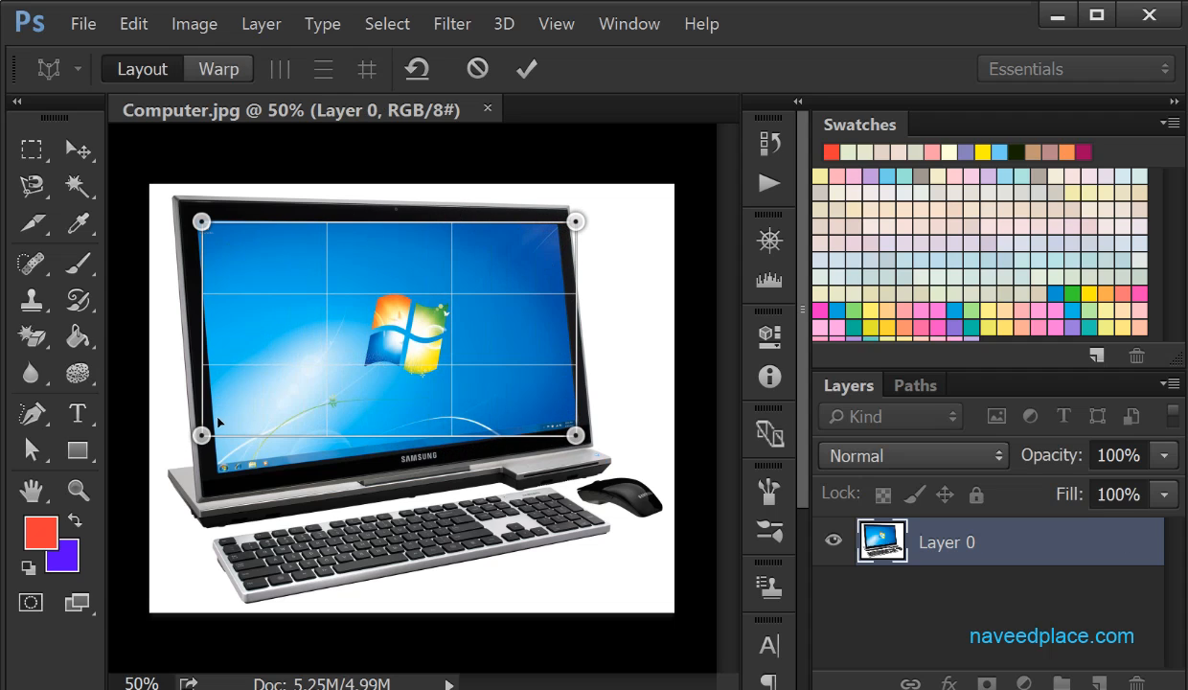
left_click_drag(201, 435, 219, 466)
left_click_drag(575, 435, 576, 429)
left_click_drag(573, 224, 555, 228)
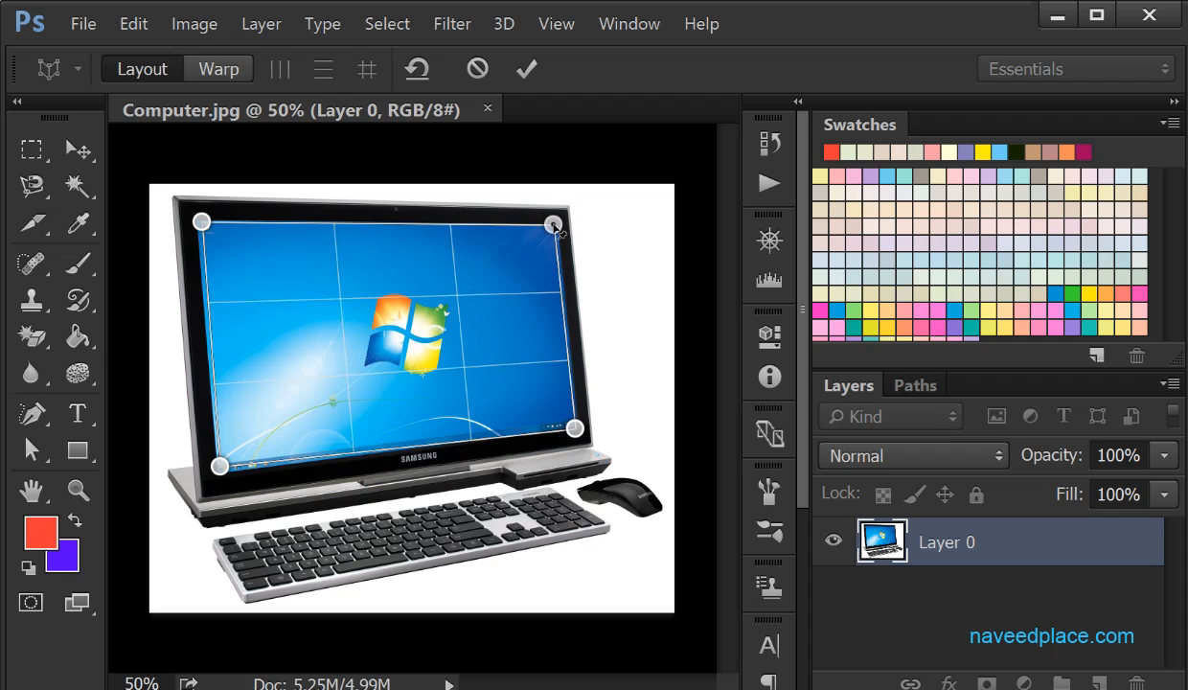
Switch Perspective Warp to Warp mode and move the four corner pins outward so the monitor faces the viewer.
left_click(204, 72)
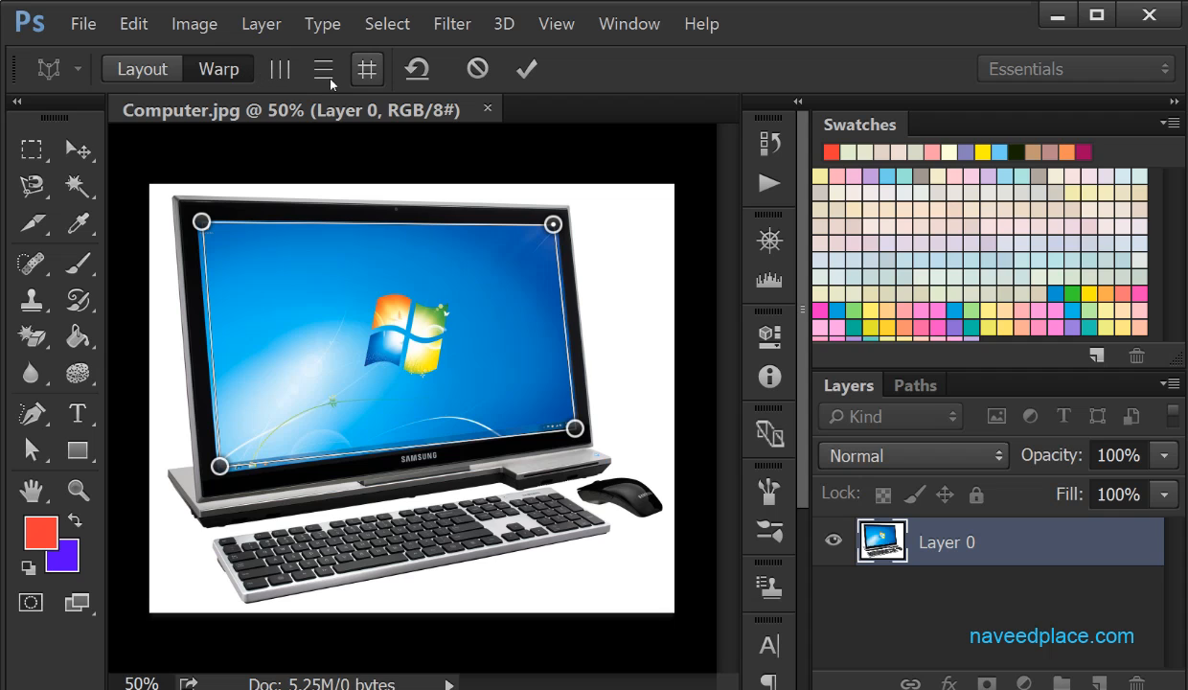
left_click_drag(202, 222, 184, 205)
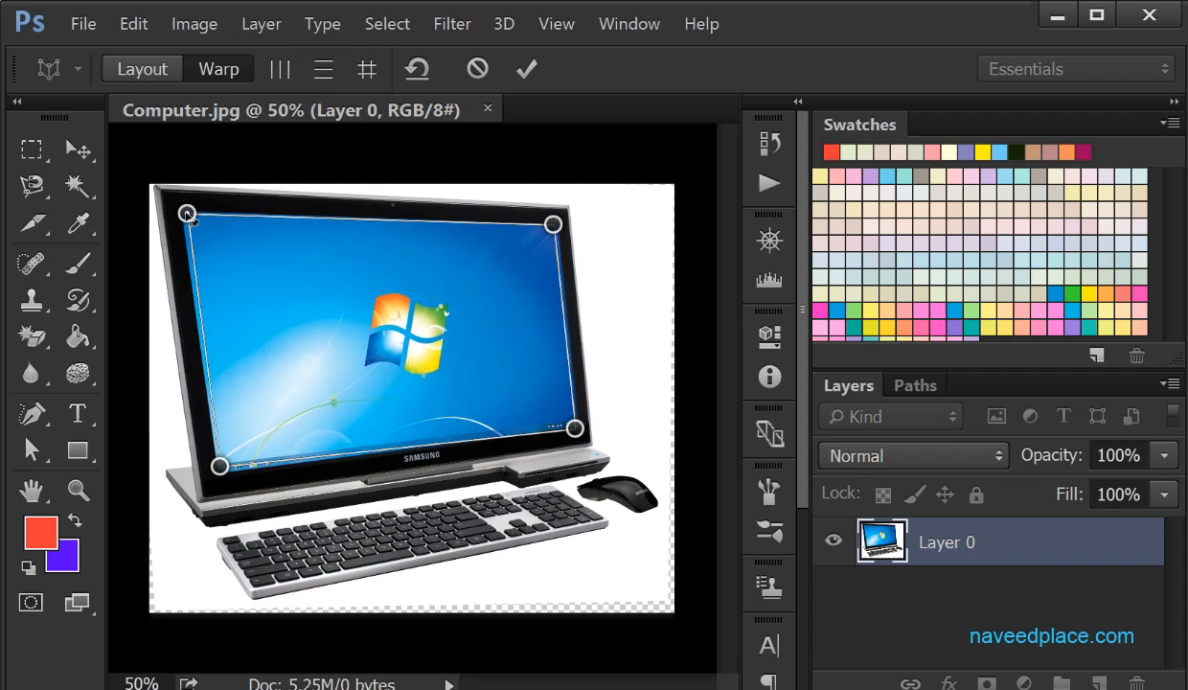
left_click_drag(580, 433, 559, 449)
mouse_move(222, 461)
left_mouse_down()
mouse_move(188, 456)
mouse_move(205, 458)
left_mouse_up()
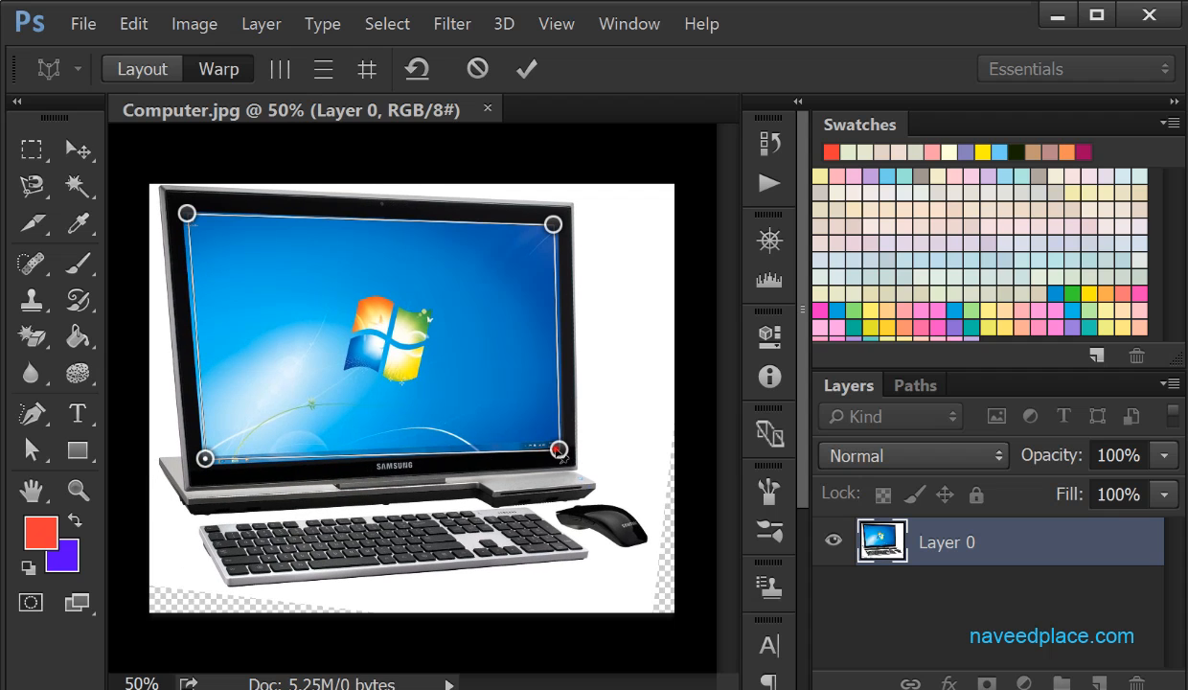
left_click_drag(558, 449, 546, 459)
left_click_drag(552, 225, 578, 207)
left_click_drag(546, 459, 587, 477)
left_click_drag(205, 460, 187, 488)
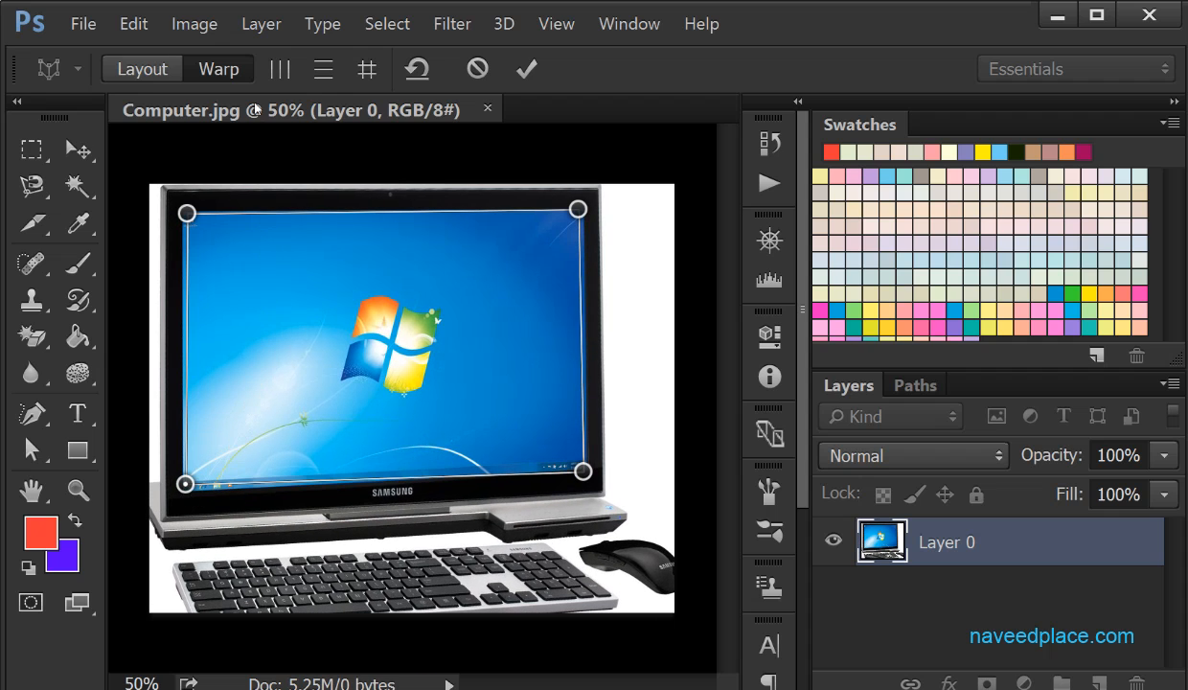
mouse_move(190, 216)
left_mouse_down()
mouse_move(229, 266)
mouse_move(169, 219)
mouse_move(189, 216)
left_mouse_up()
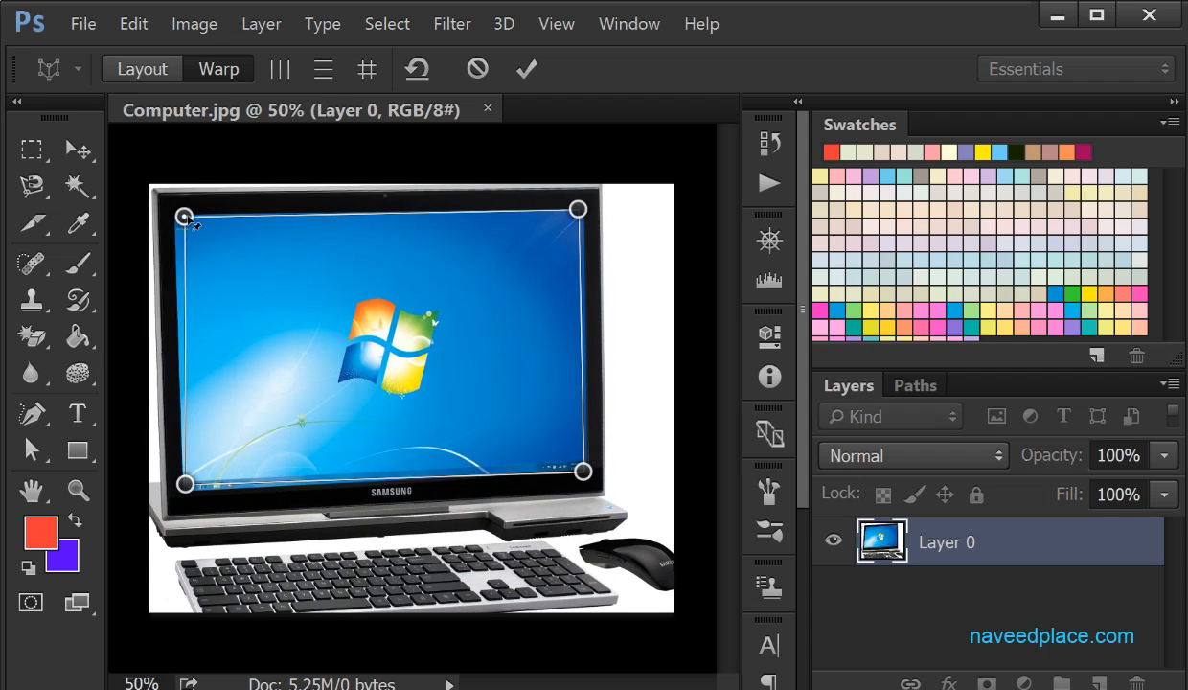
Auto-straighten the warp's near-vertical lines, level its near-horizontal lines, and auto warp to both horizontal and vertical.
left_click(273, 83)
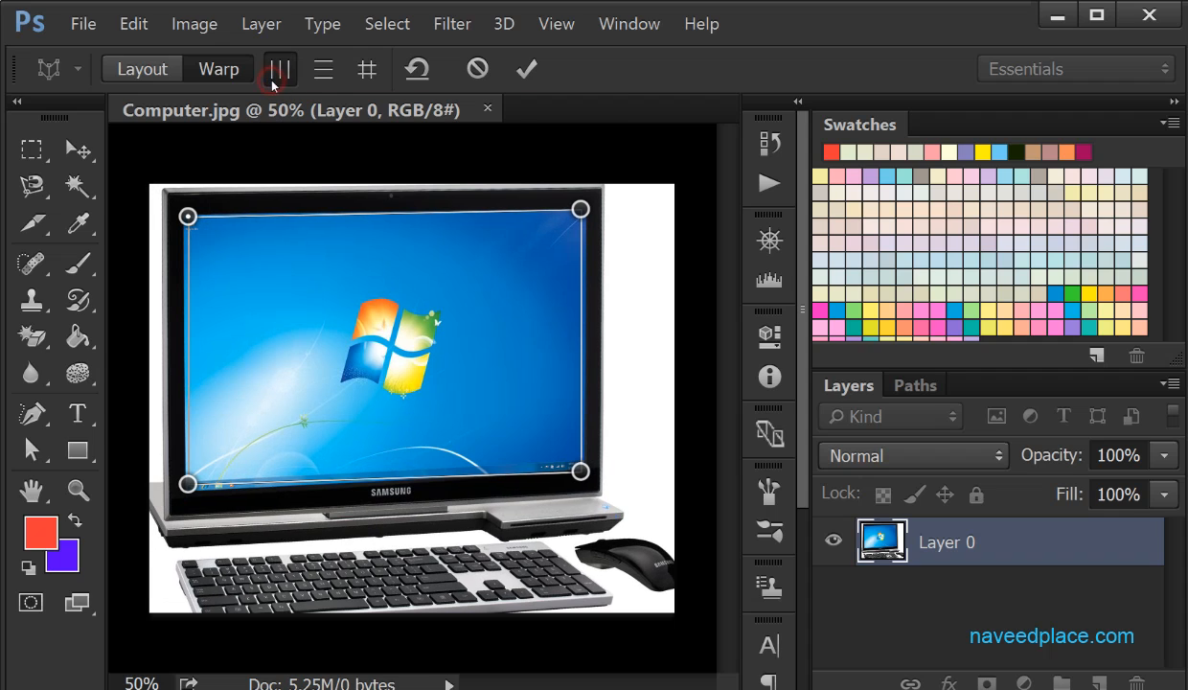
left_click(324, 82)
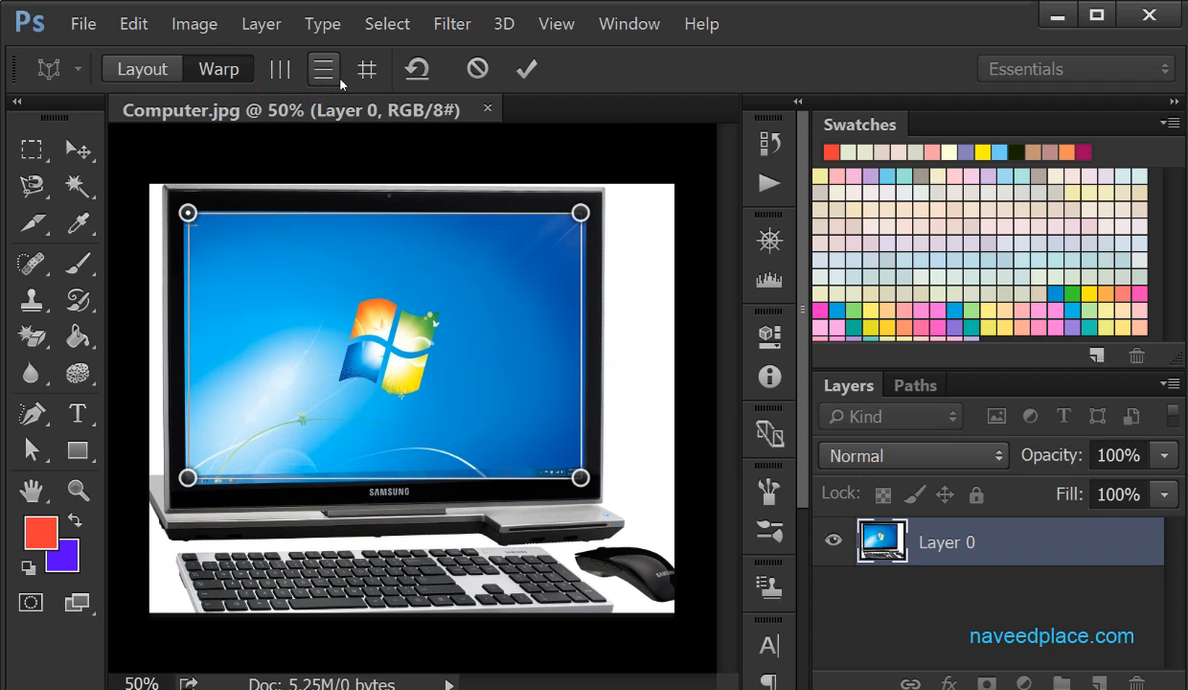
left_click(365, 83)
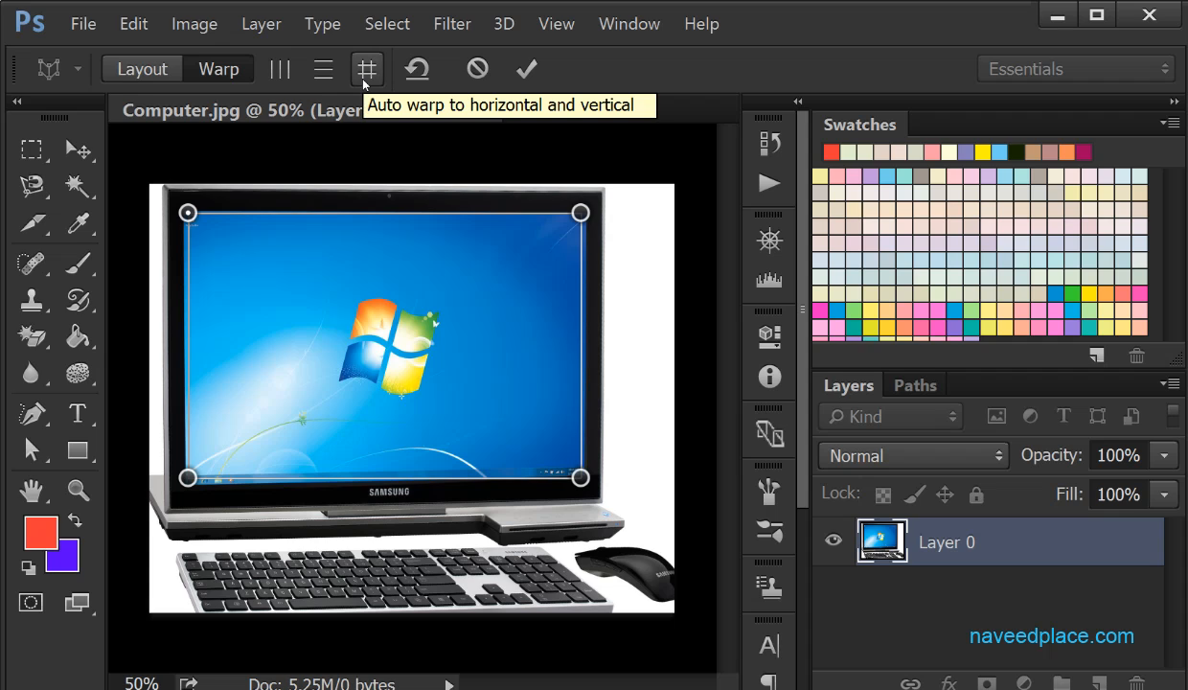
left_click(365, 71)
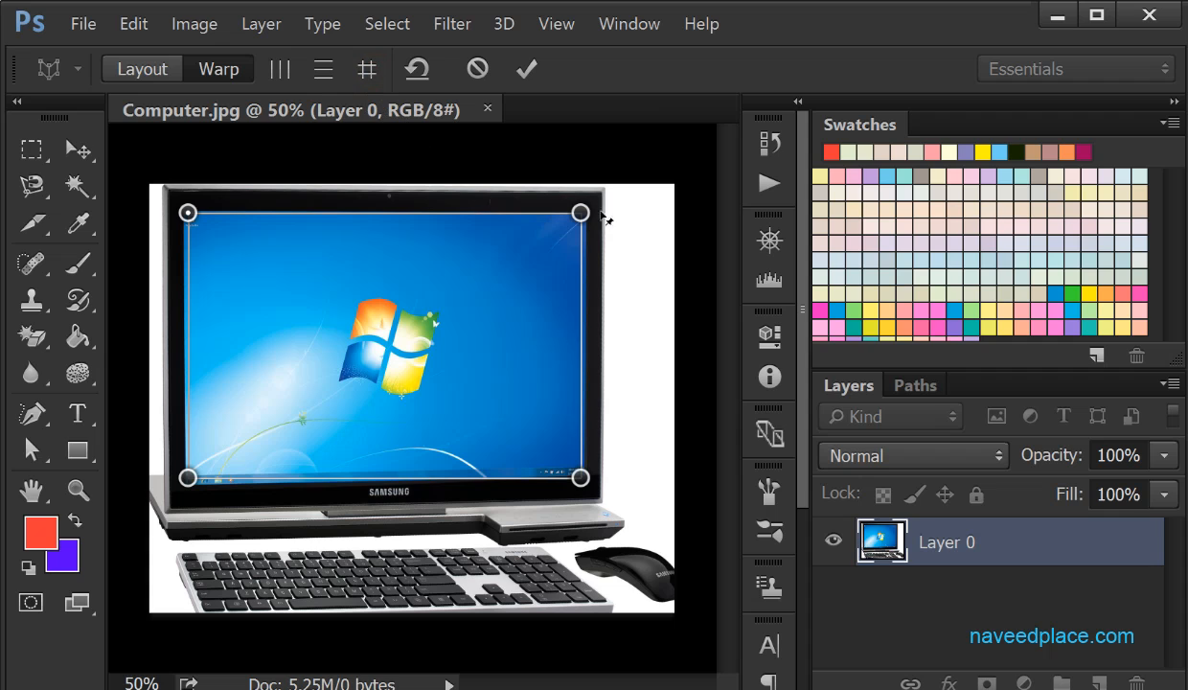
Distort the warp by pulling the monitor's upper-right pin inward, auto warp both directions, and shift a left pin inward.
left_click_drag(577, 224, 448, 409)
left_click(367, 71)
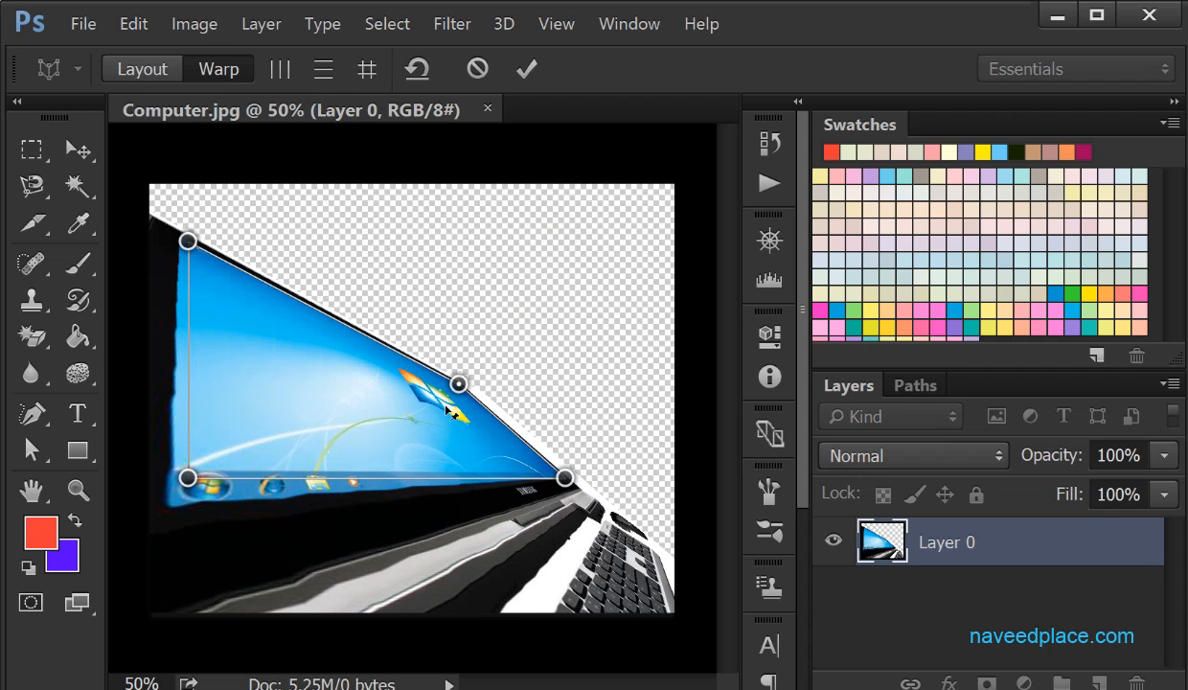
left_click(367, 73)
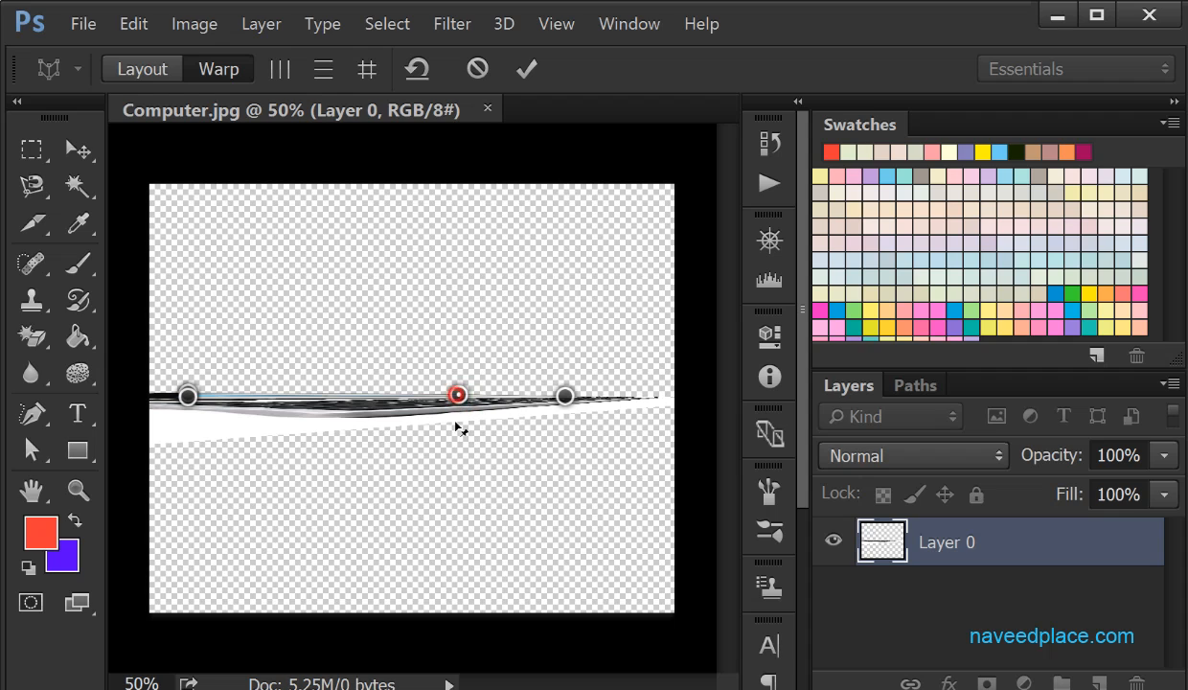
left_click_drag(196, 394, 279, 394)
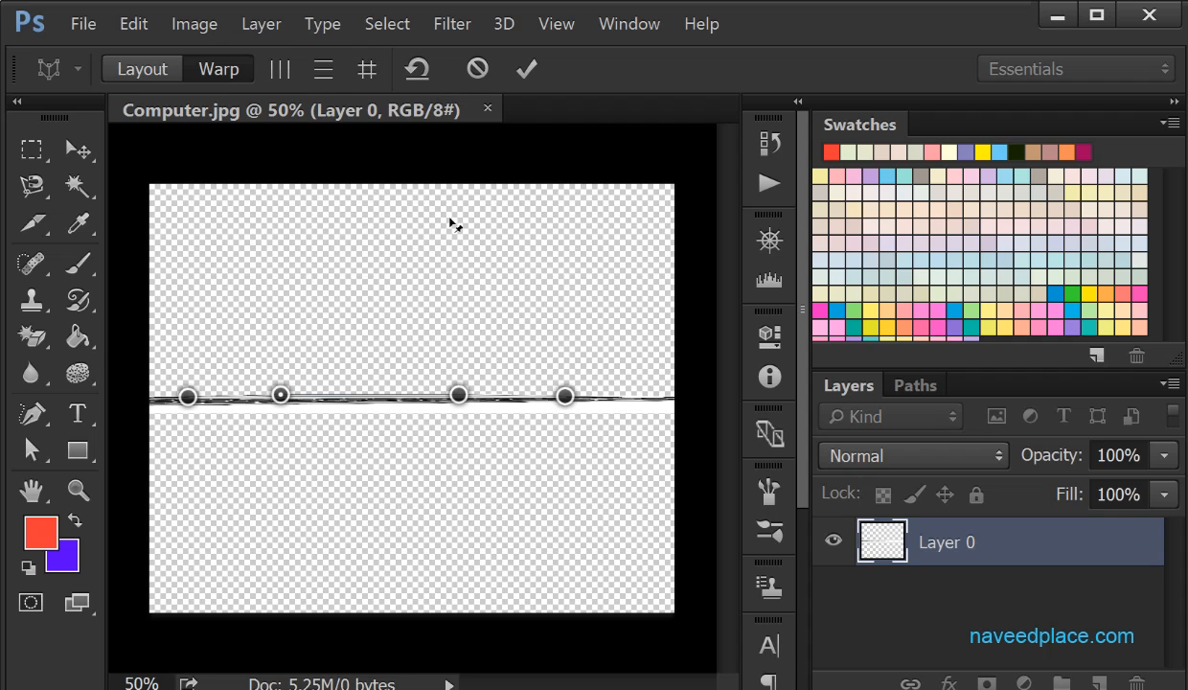
Reset the warp, then pull the monitor's lower-right pin down and its lower-left pin up and inward.
left_click(420, 79)
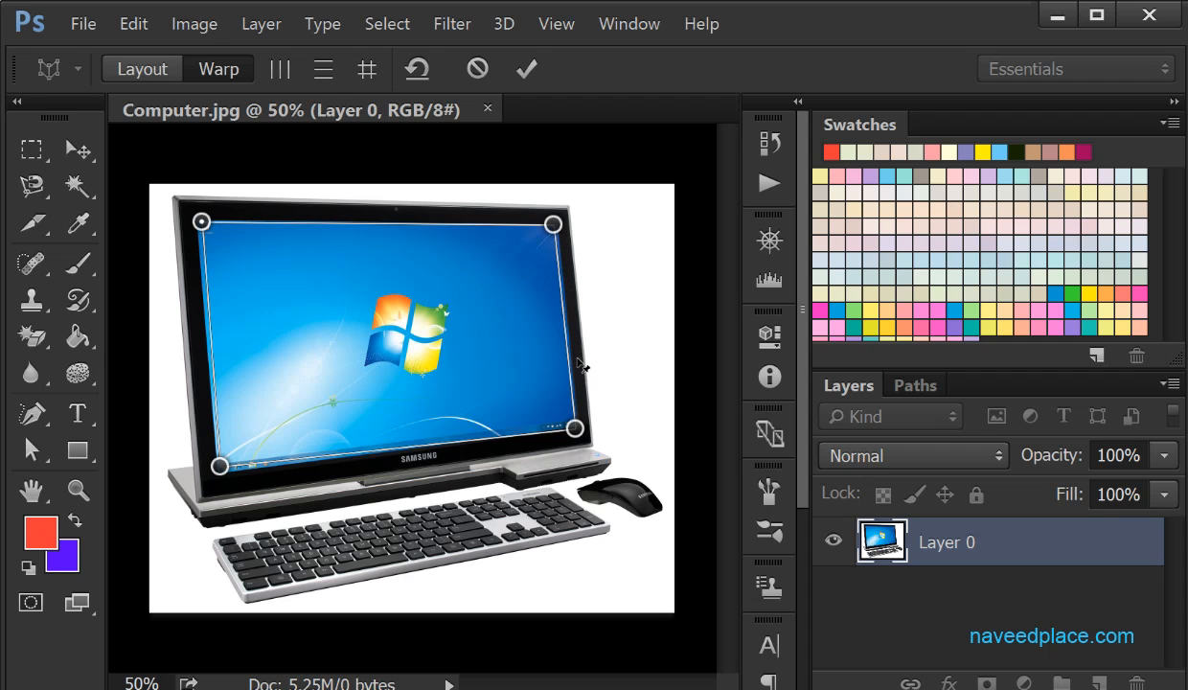
left_click_drag(575, 428, 583, 539)
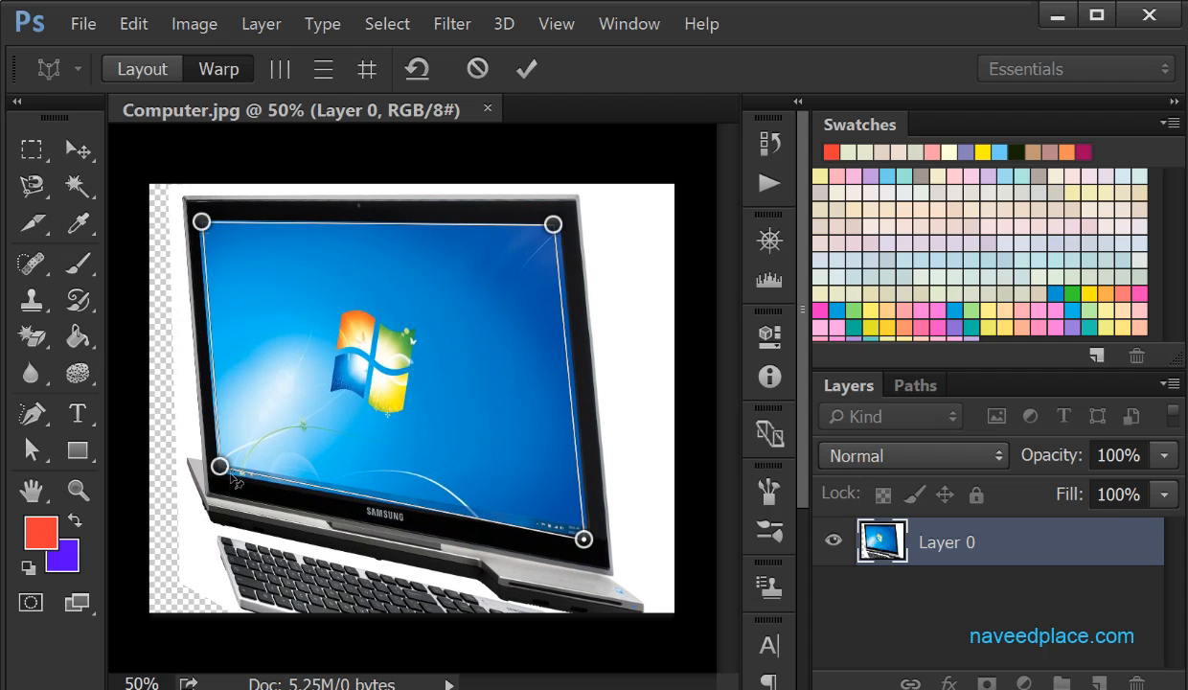
left_click_drag(220, 466, 267, 425)
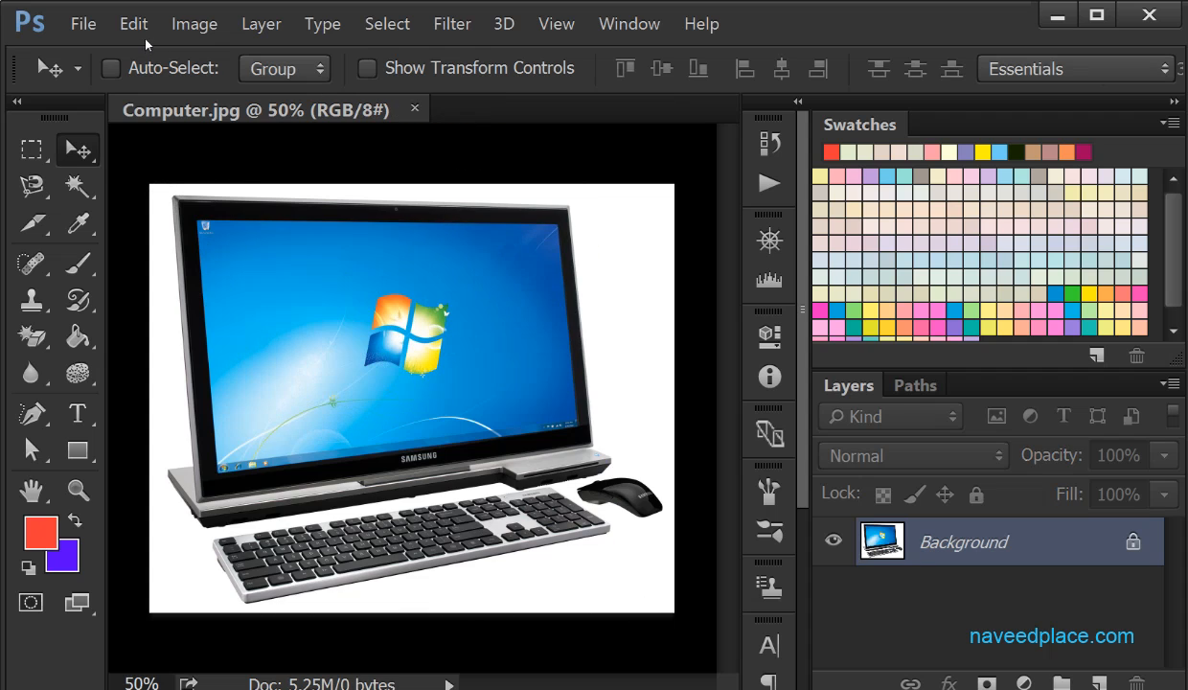
Convert the locked Background into a regular layer named Layer 0.
left_click(134, 23)
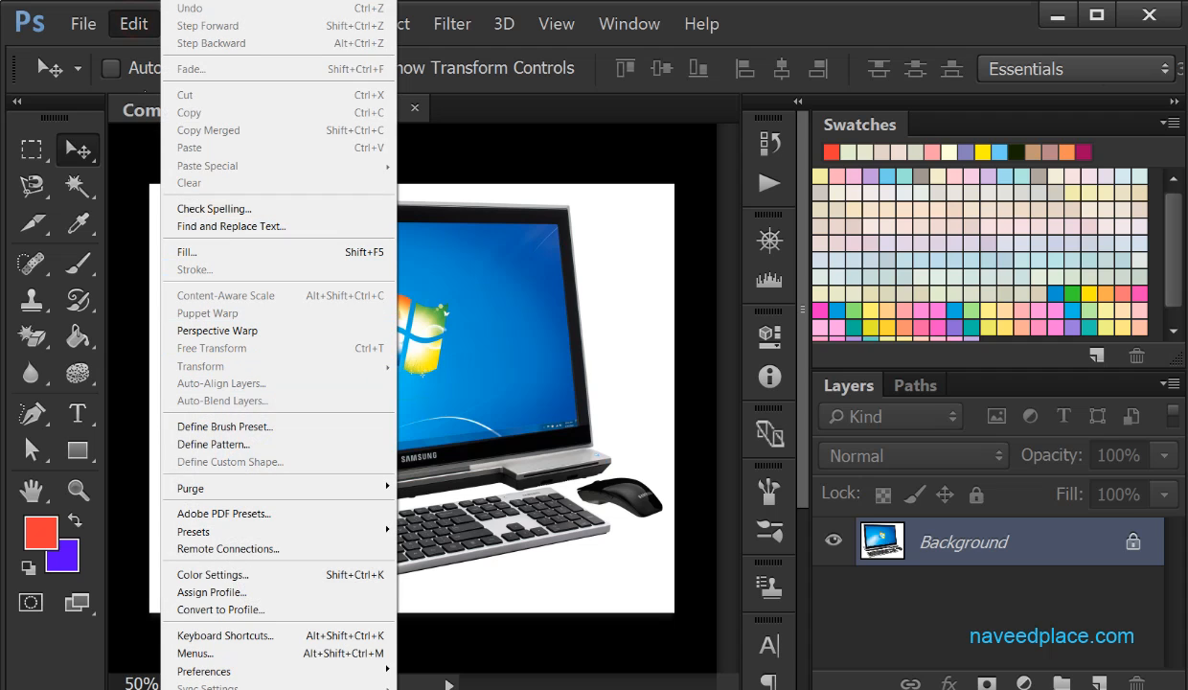
double_click(994, 557)
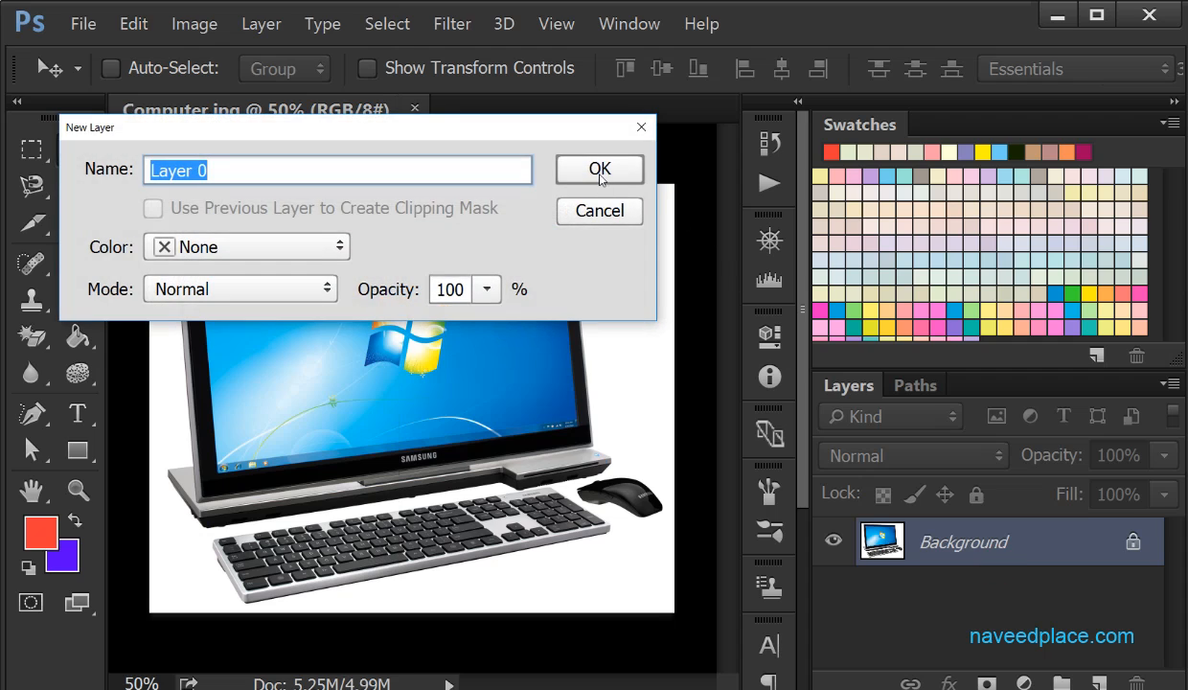
left_click(600, 172)
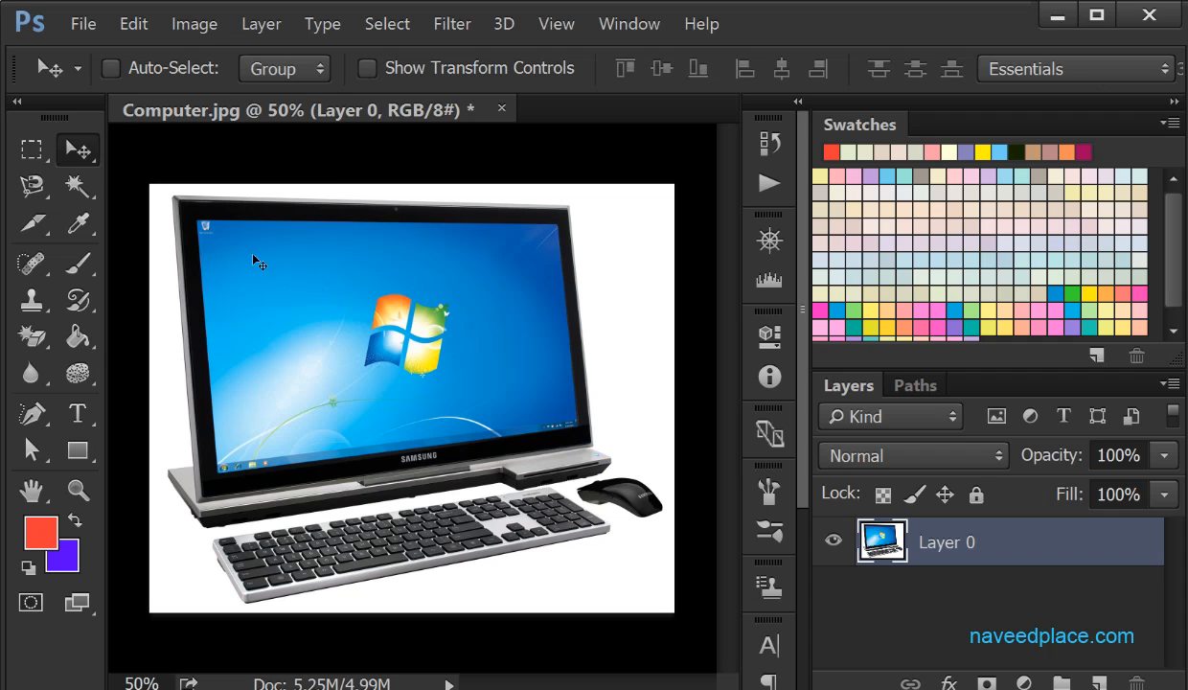
Rotate Layer 0 by -2.51° with Free Transform.
left_click(131, 25)
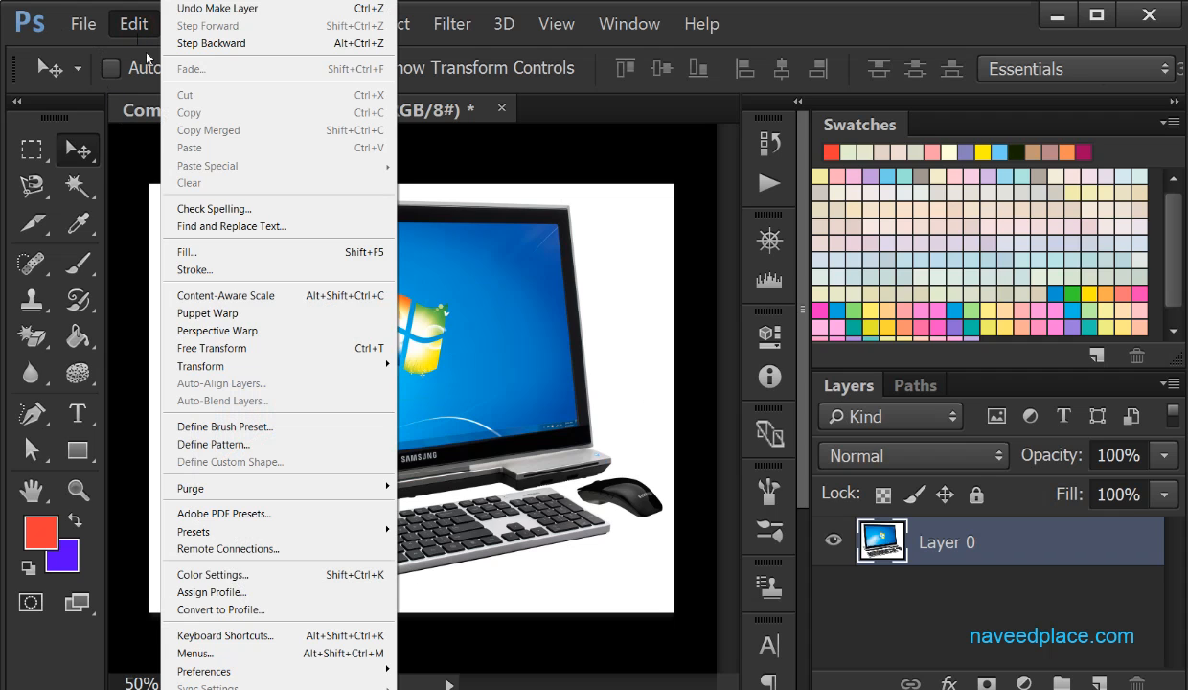
left_click(212, 348)
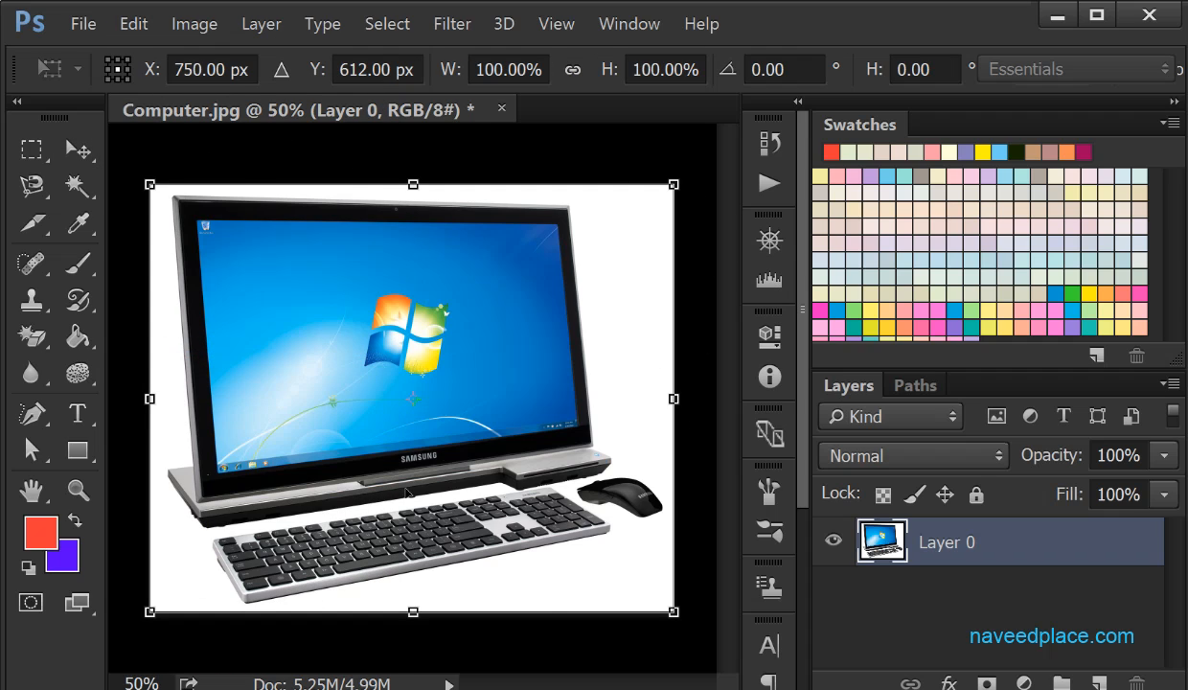
mouse_move(673, 399)
left_mouse_down()
mouse_move(233, 397)
mouse_move(673, 398)
left_mouse_up()
mouse_move(412, 180)
left_mouse_down()
mouse_move(412, 304)
mouse_move(412, 180)
left_mouse_up()
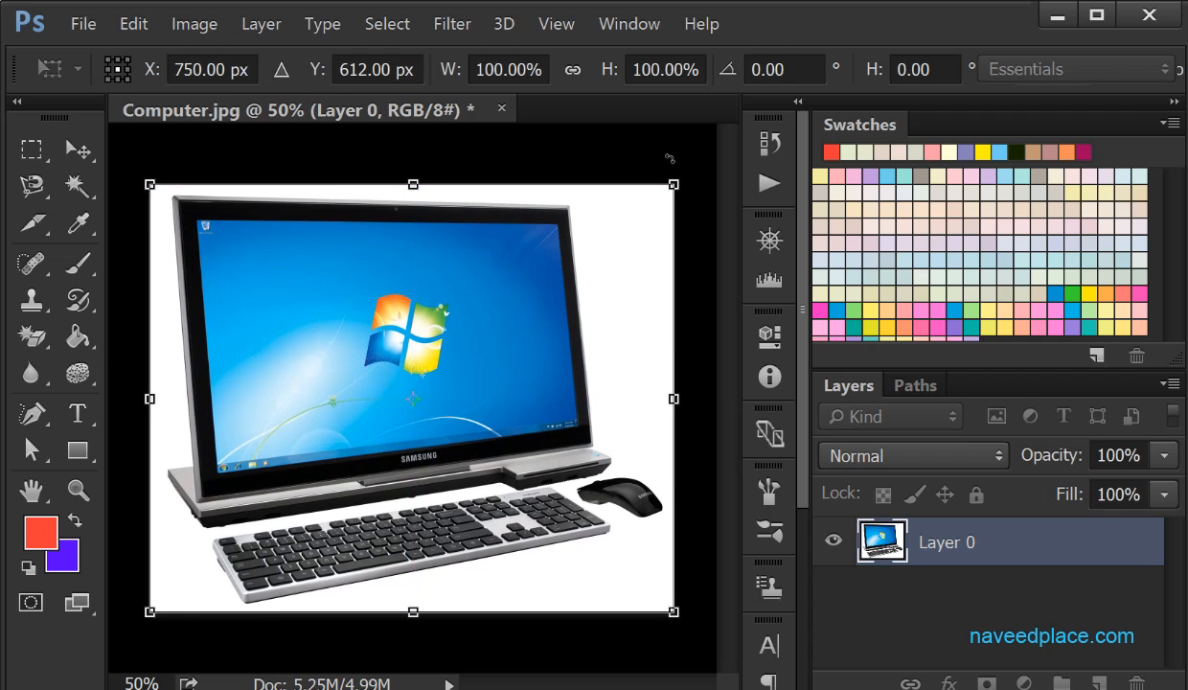
mouse_move(682, 159)
left_mouse_down()
mouse_move(751, 282)
mouse_move(670, 154)
left_mouse_up()
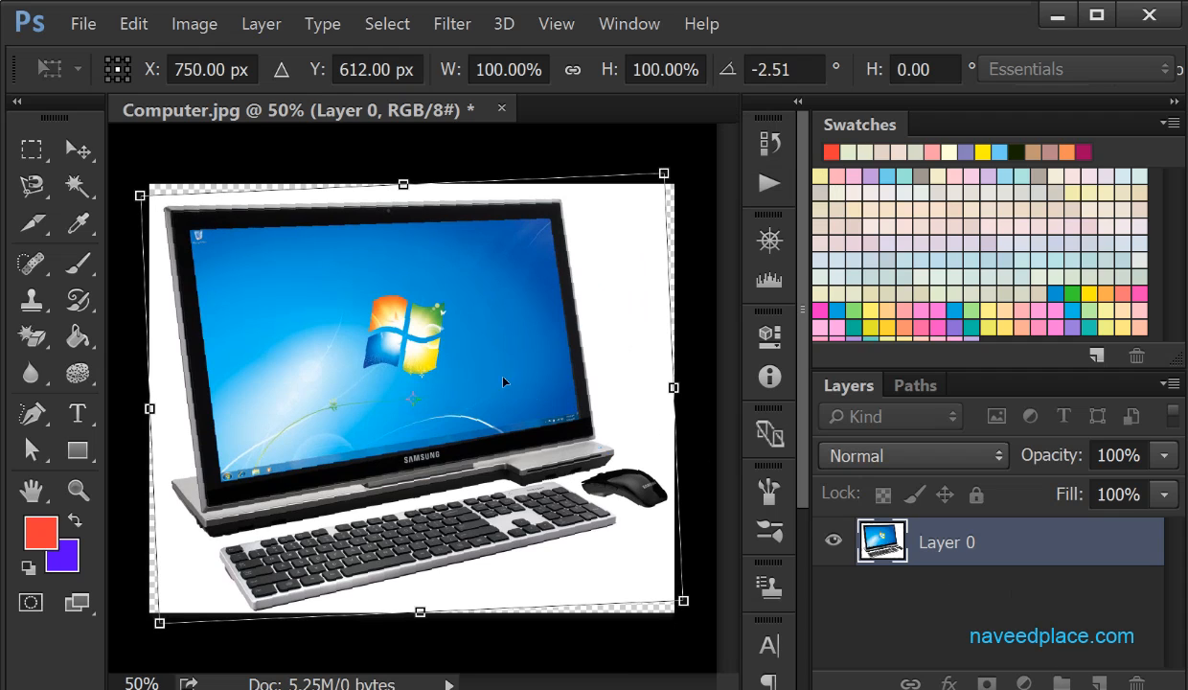
key("Return")
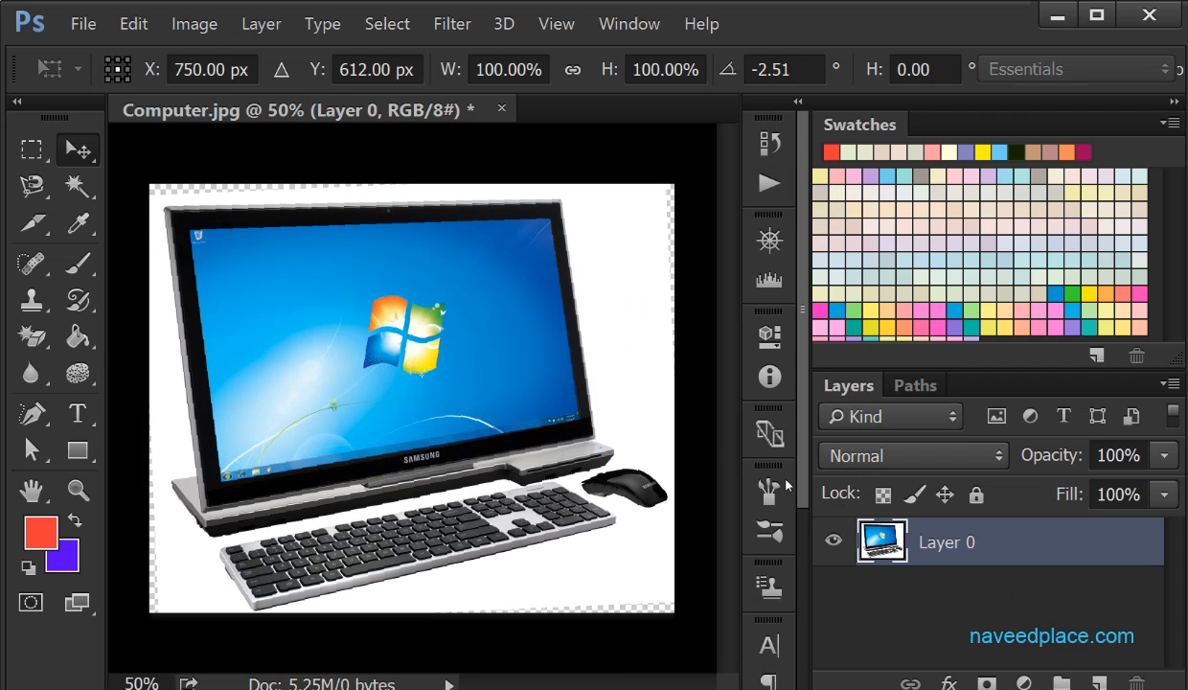
Place the community-users-icon image from the images folder as an embedded object above Layer 0.
left_click(85, 23)
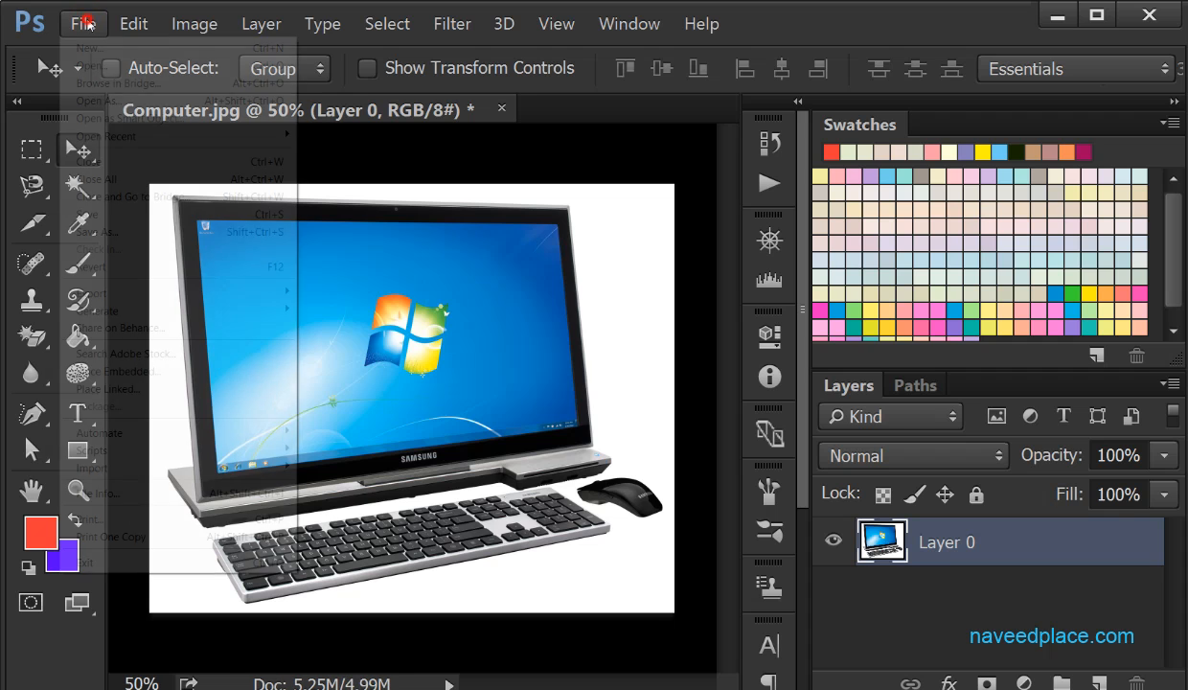
left_click(91, 369)
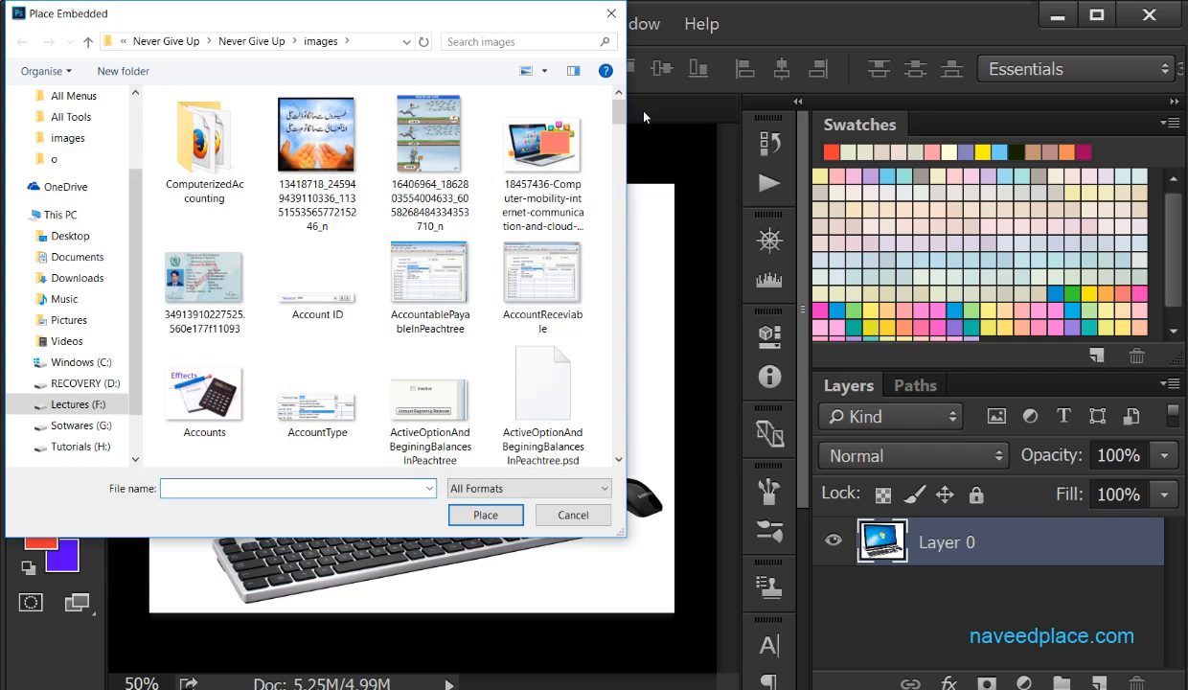
scroll(384, 105, "down", 10)
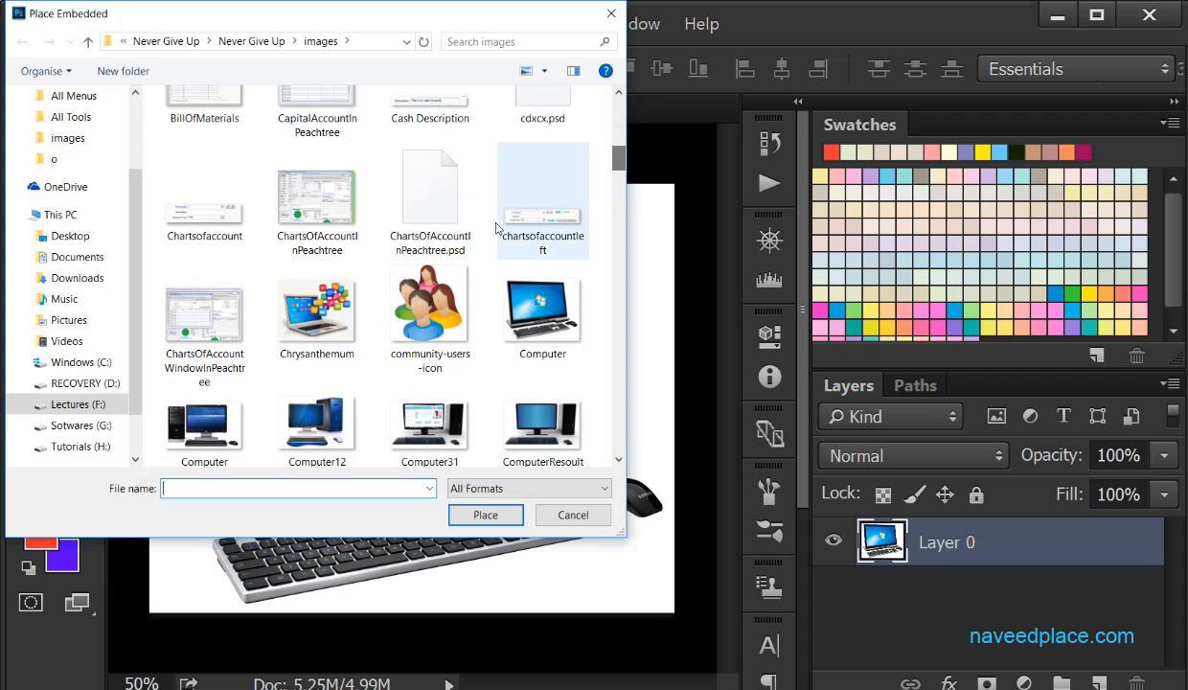
double_click(393, 316)
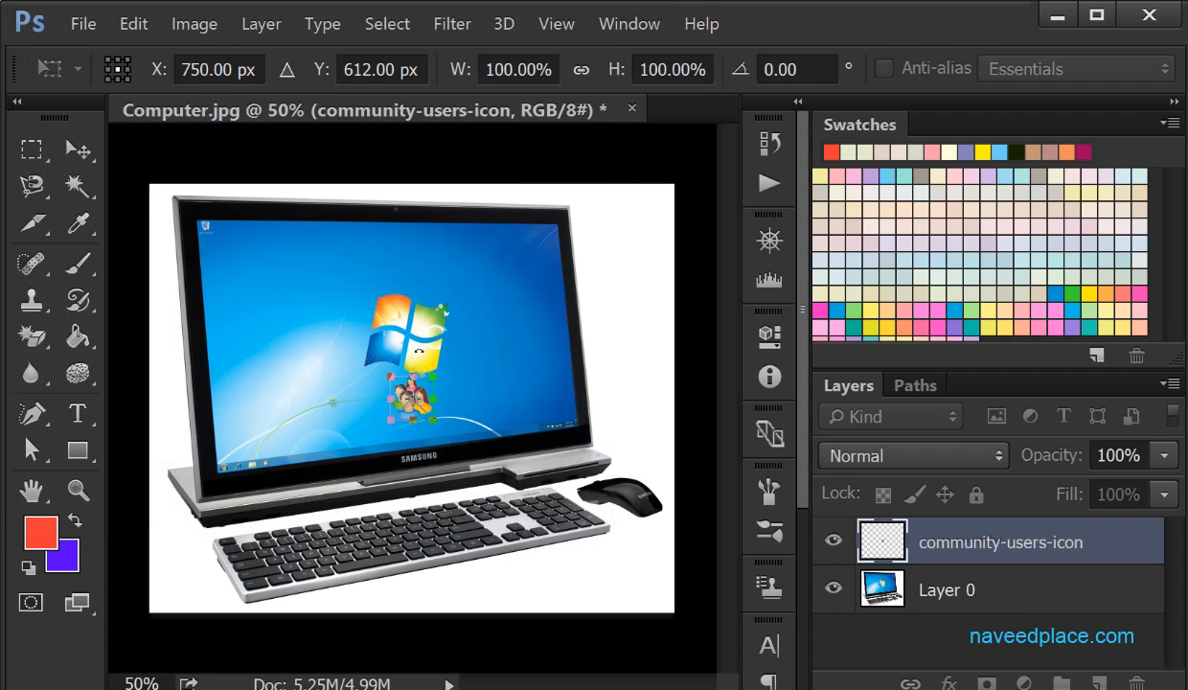
Enlarge the placed users icon to about 933% width and 909% height so it covers most of the computer.
left_click_drag(390, 418, 213, 570)
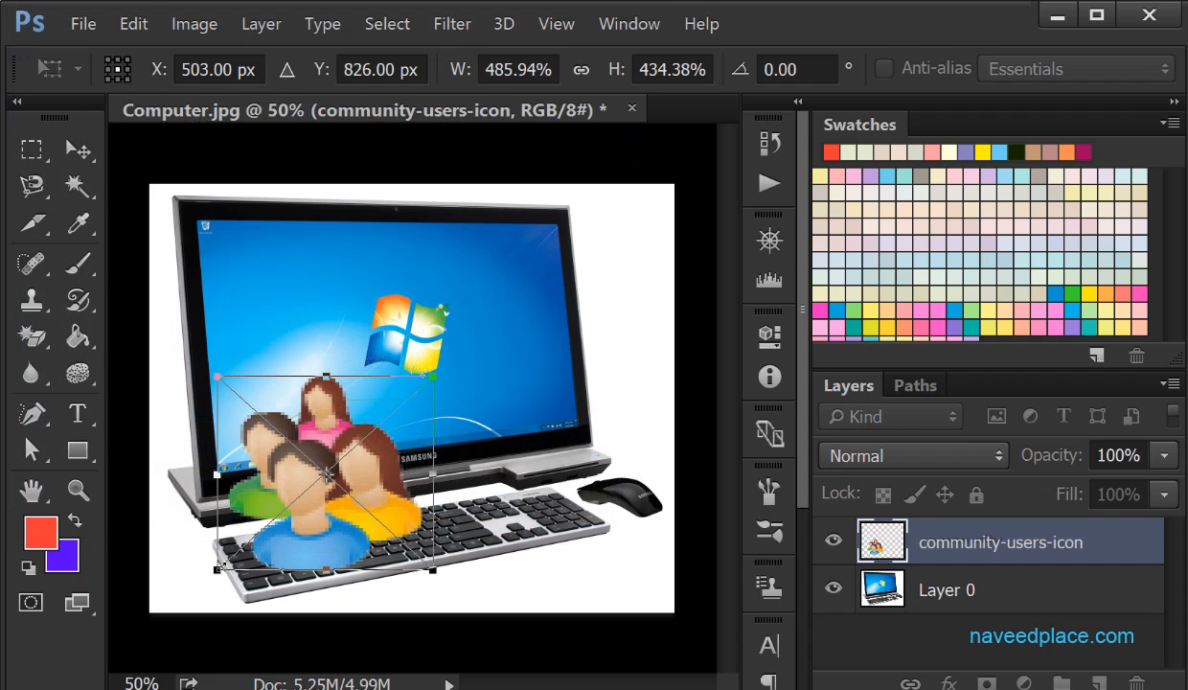
left_click_drag(433, 569, 518, 629)
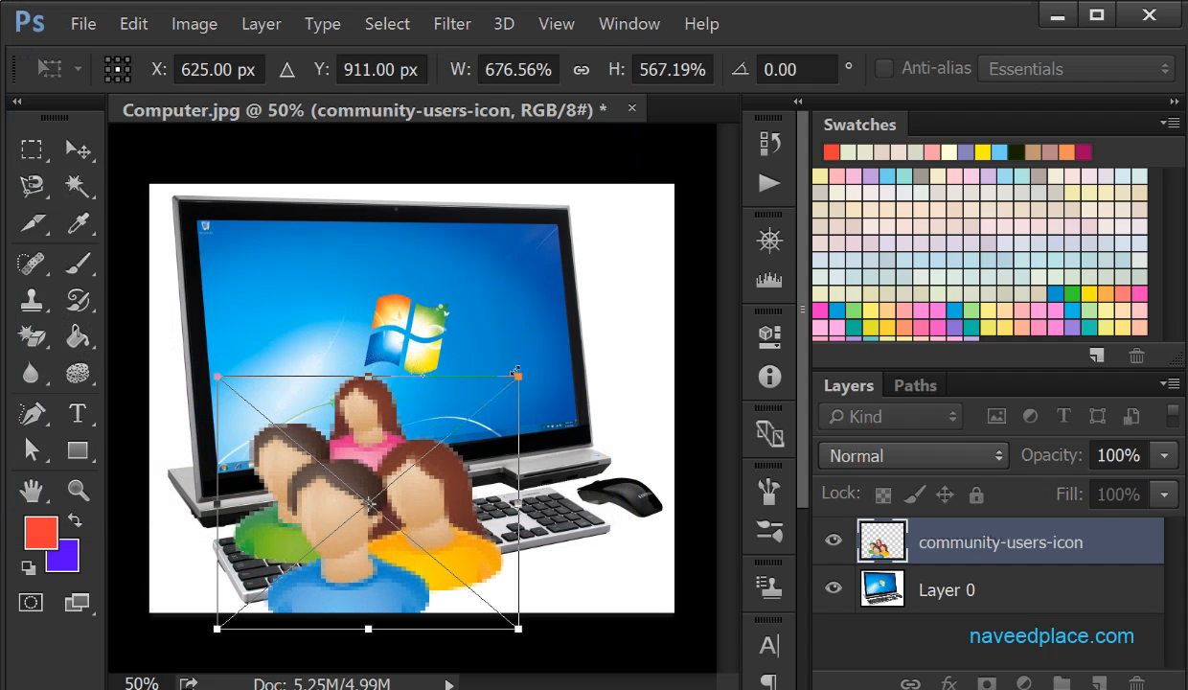
left_click_drag(516, 373, 633, 223)
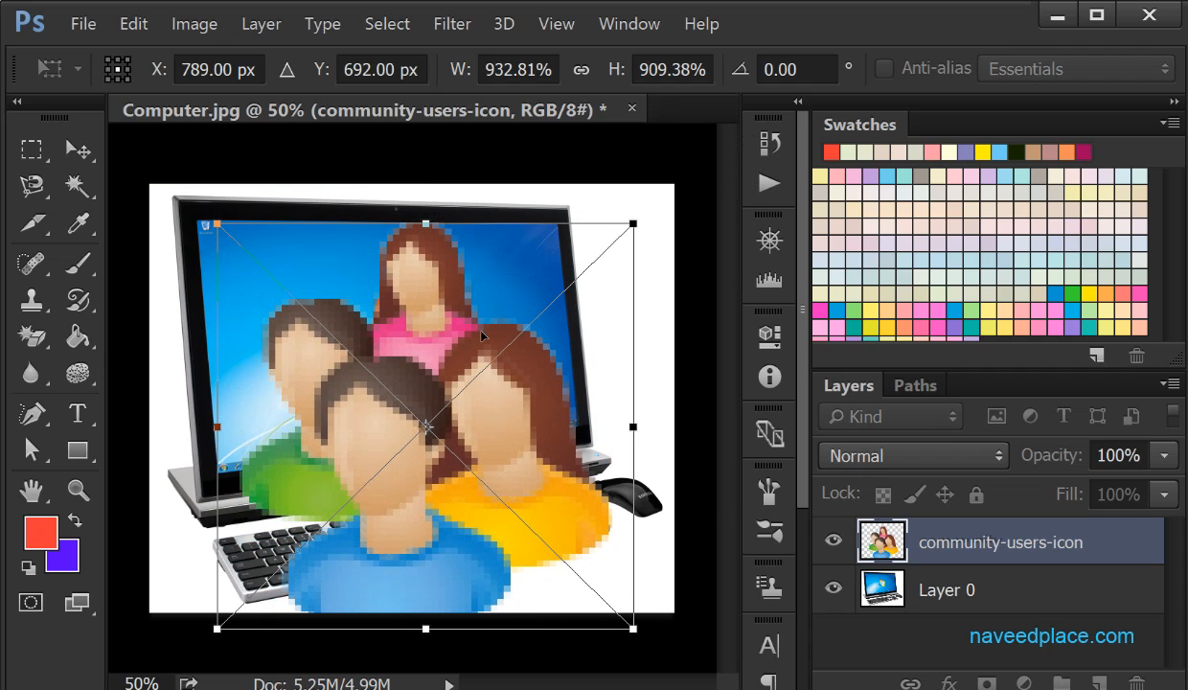
key("Return")
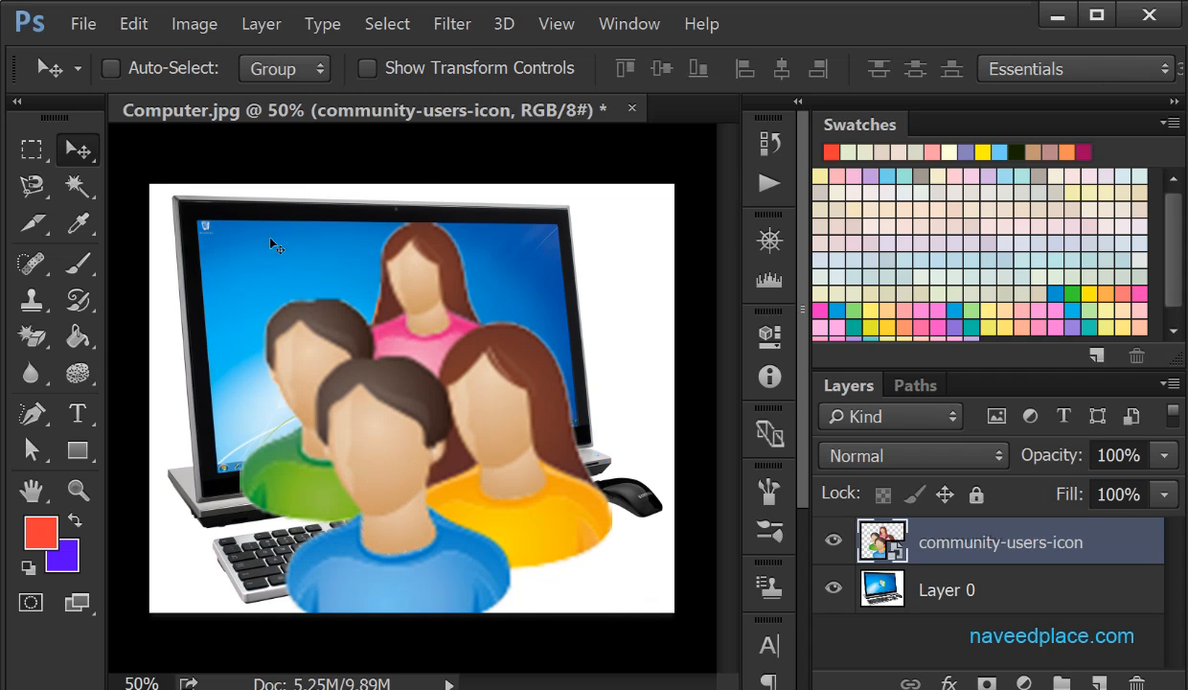
Try rotating the users icon layer by about 11.71° with the Rotate transform.
left_click(134, 25)
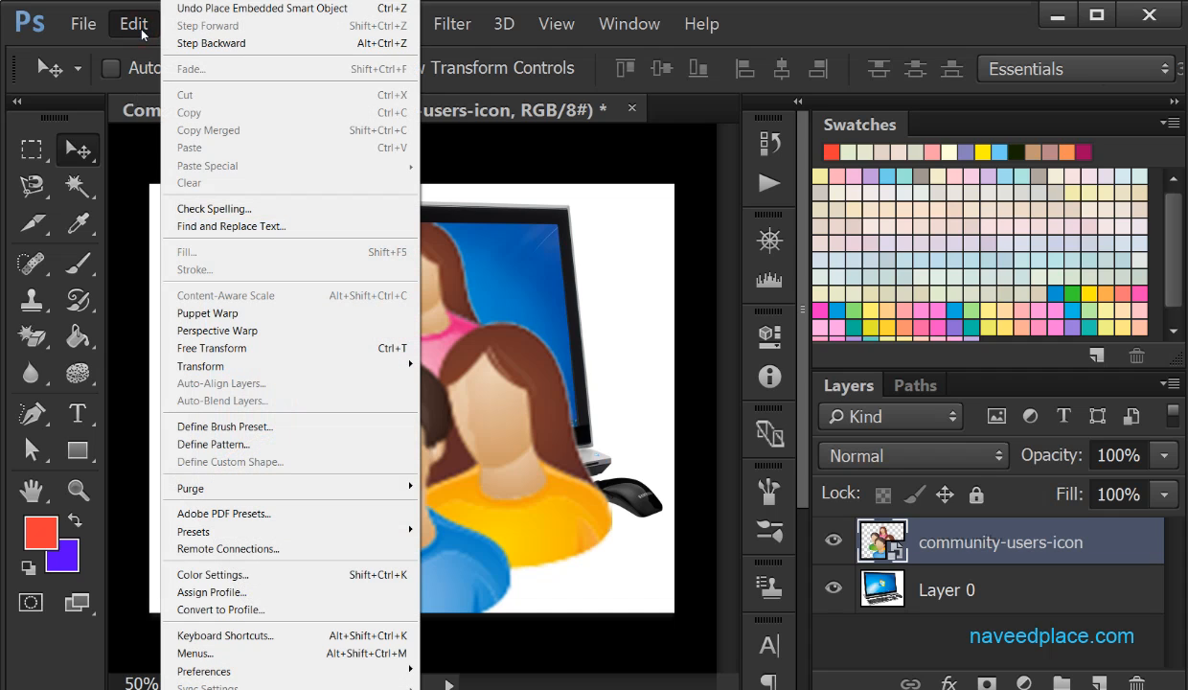
mouse_move(203, 376)
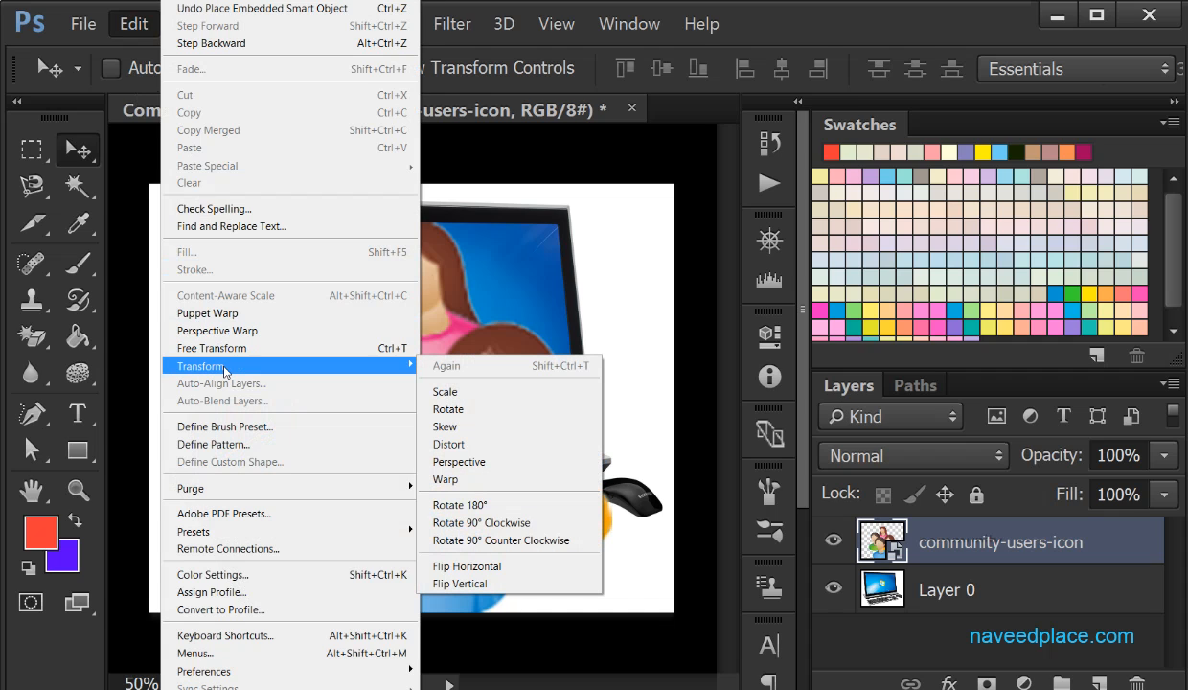
left_click(458, 412)
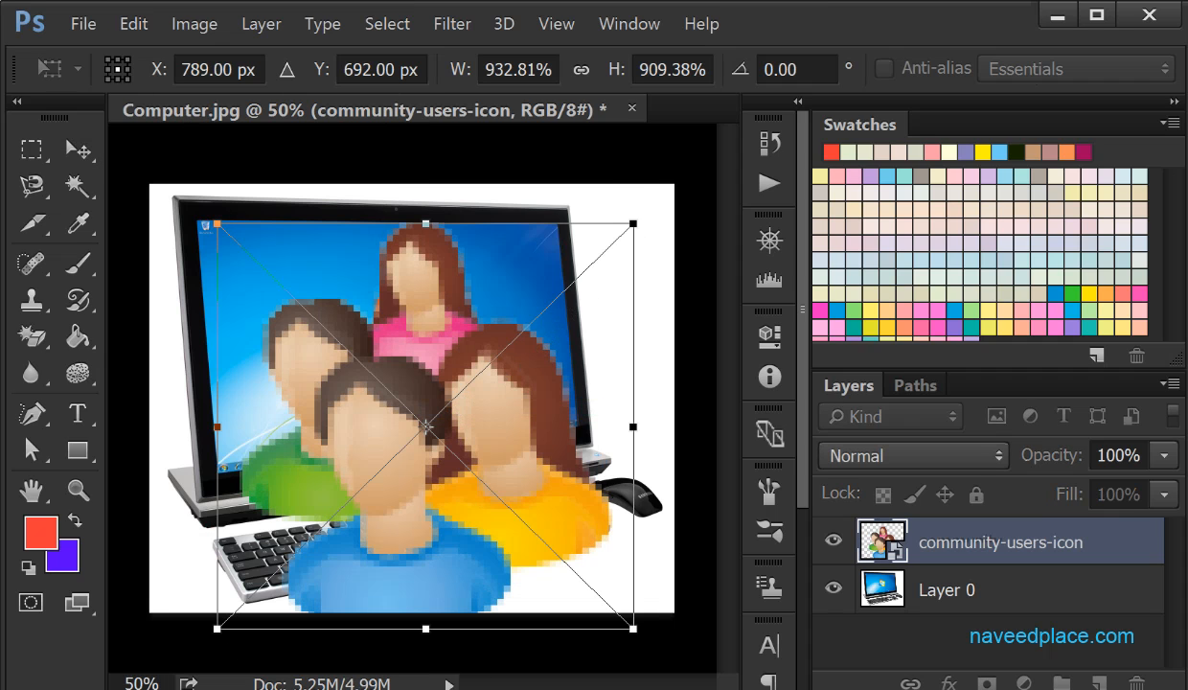
left_click_drag(661, 220, 726, 224)
left_click(134, 26)
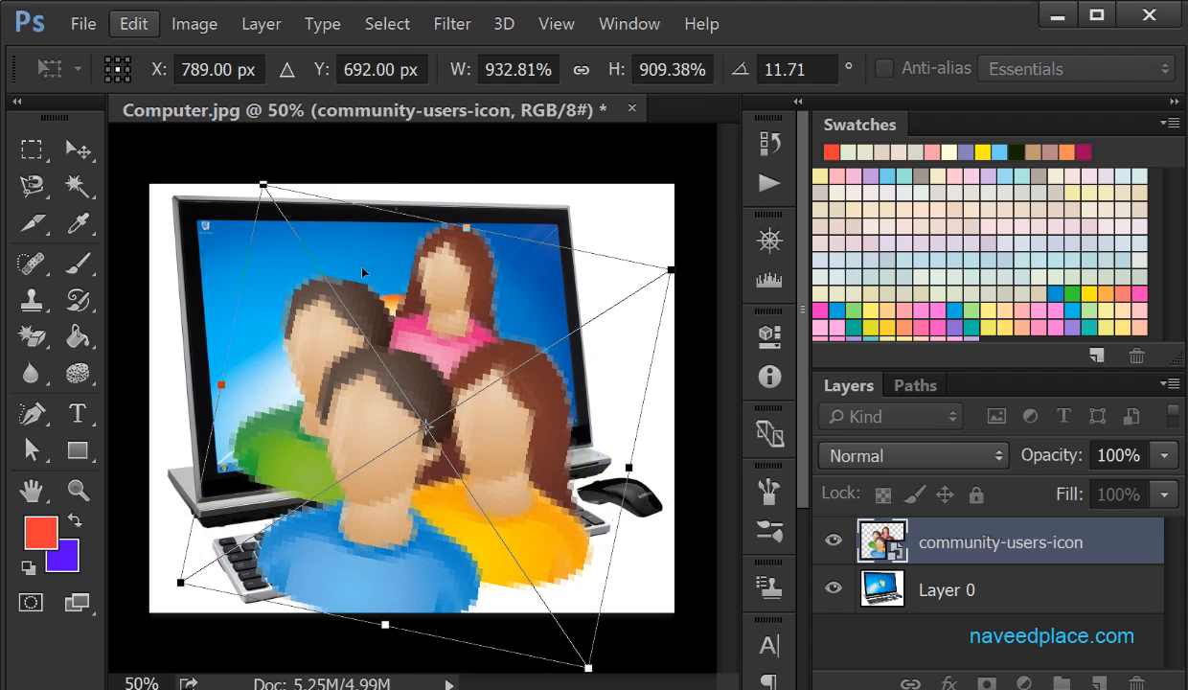
key("Return")
Try distorting the users icon by pulling its upper-right corner upward and its upper-left corner out to the monitor's upper-left corner.
left_click(132, 21)
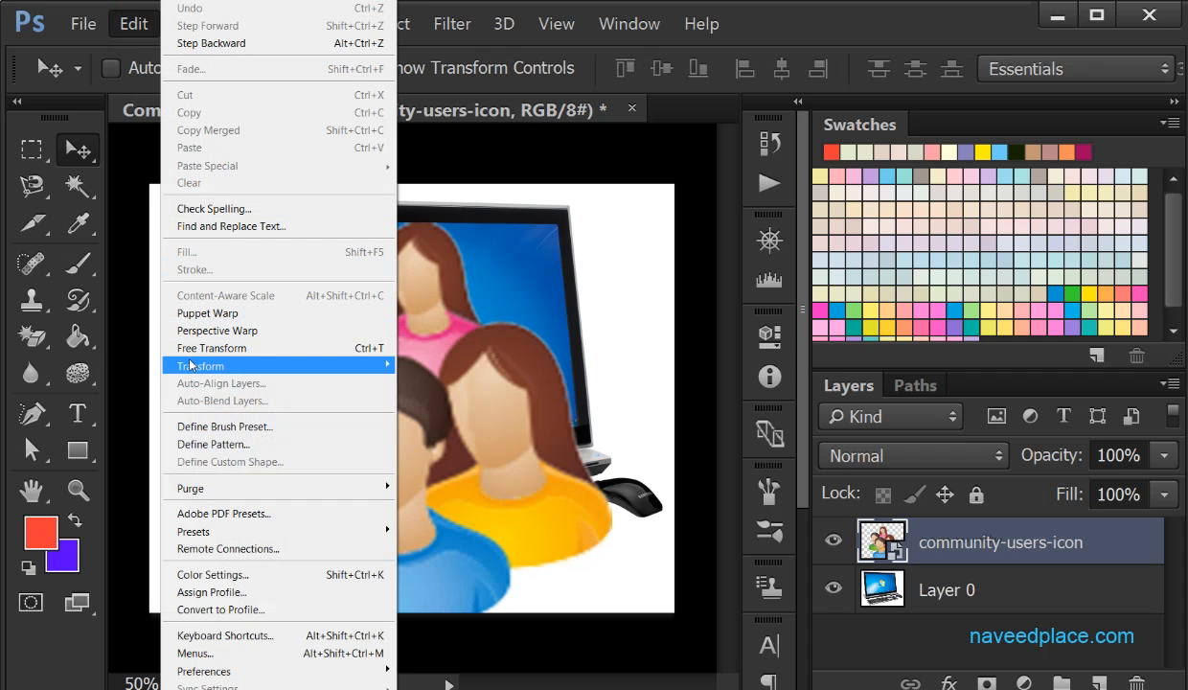
mouse_move(287, 365)
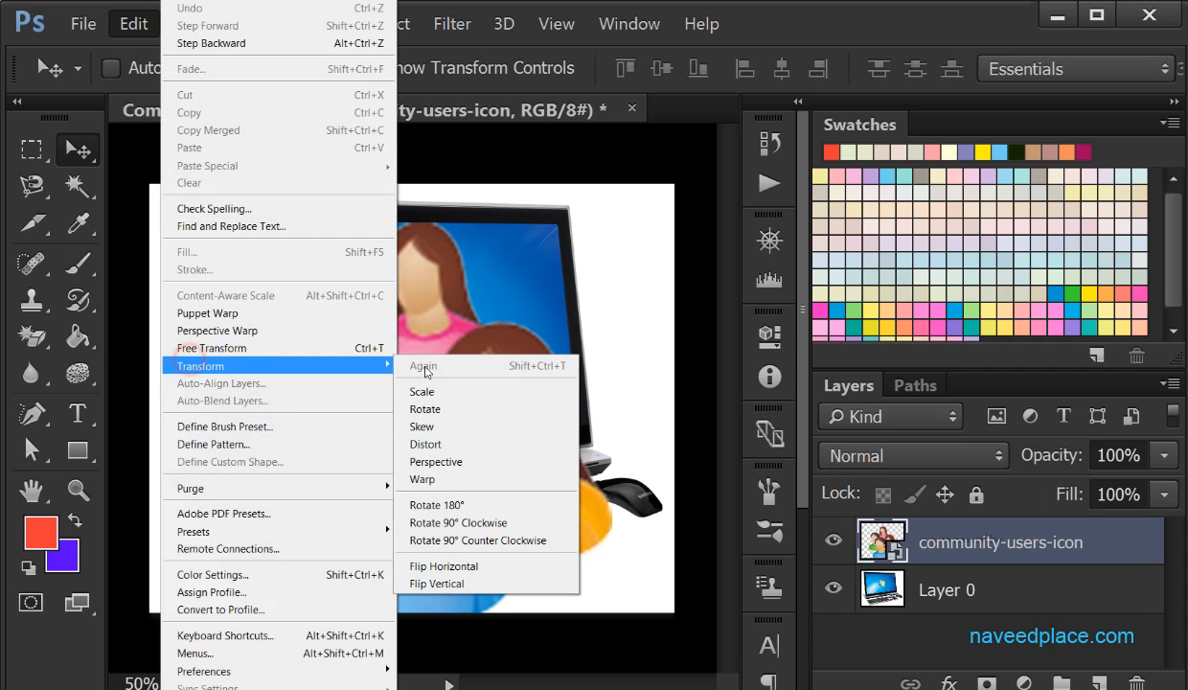
left_click(467, 446)
left_click_drag(649, 222, 631, 174)
left_click_drag(173, 279, 180, 214)
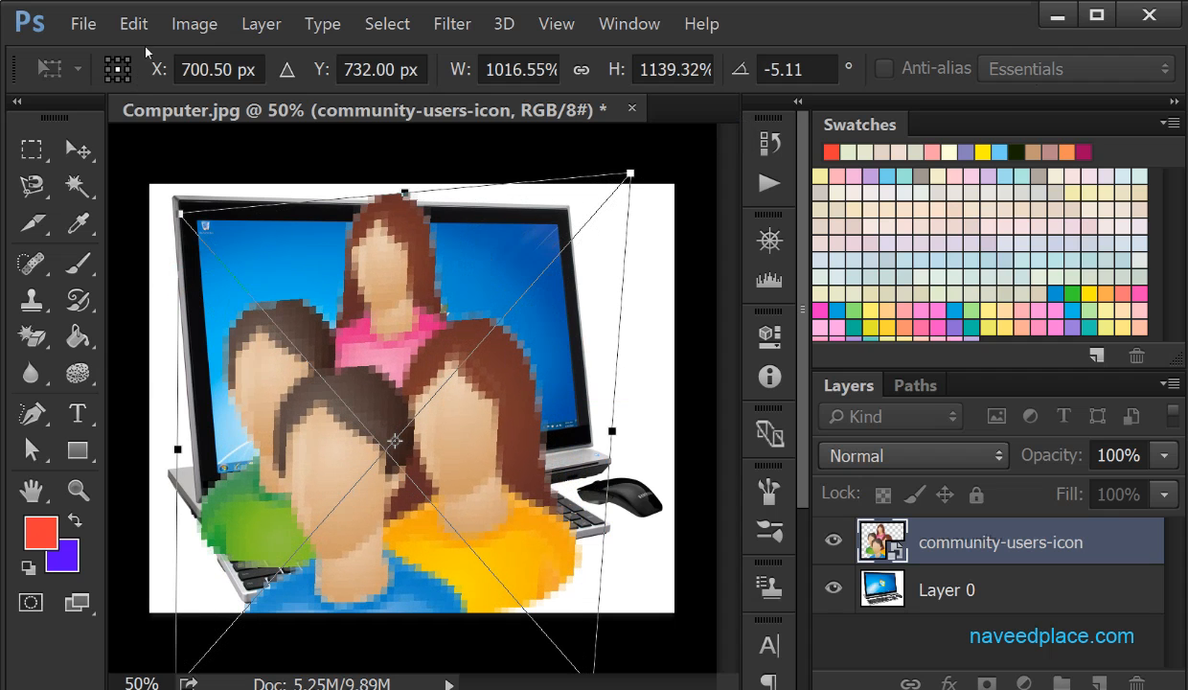
key("Return")
Show the transform operations available for the users icon layer.
left_click(133, 24)
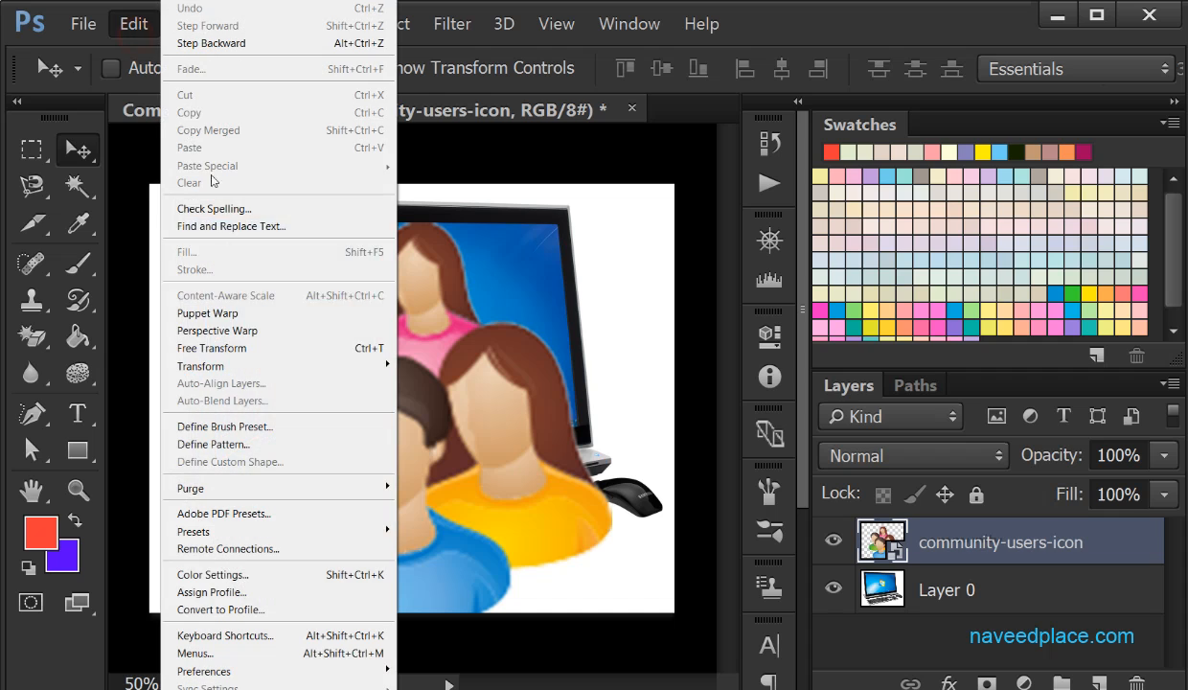
mouse_move(220, 364)
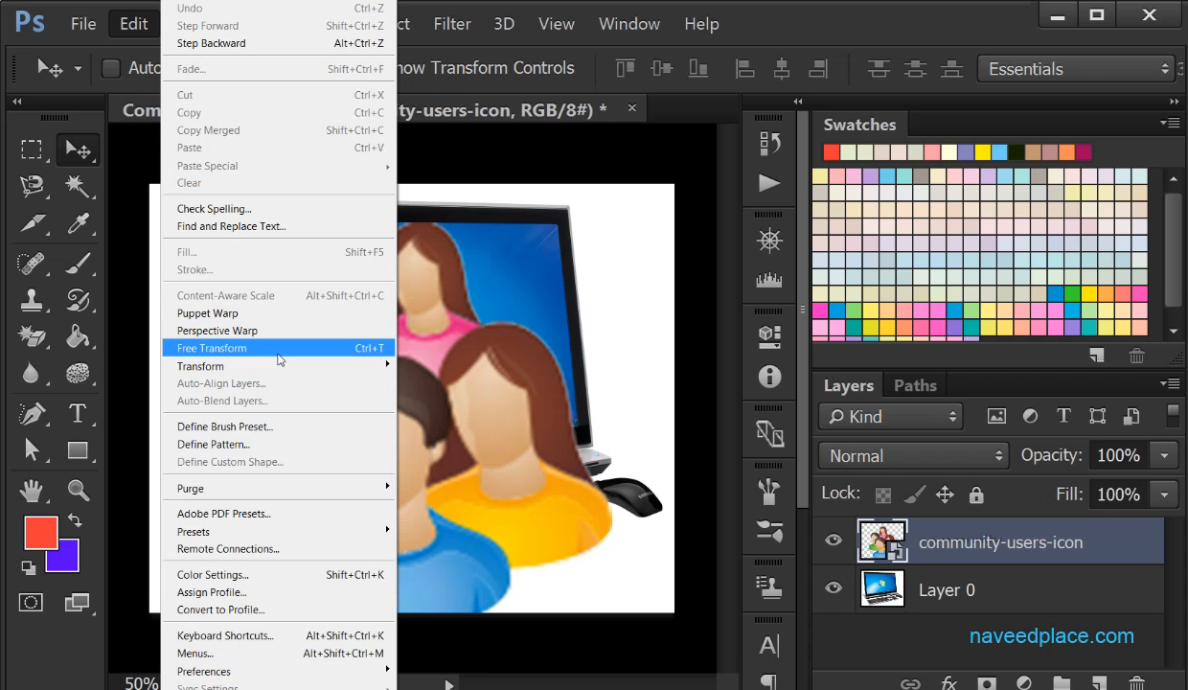
mouse_move(270, 374)
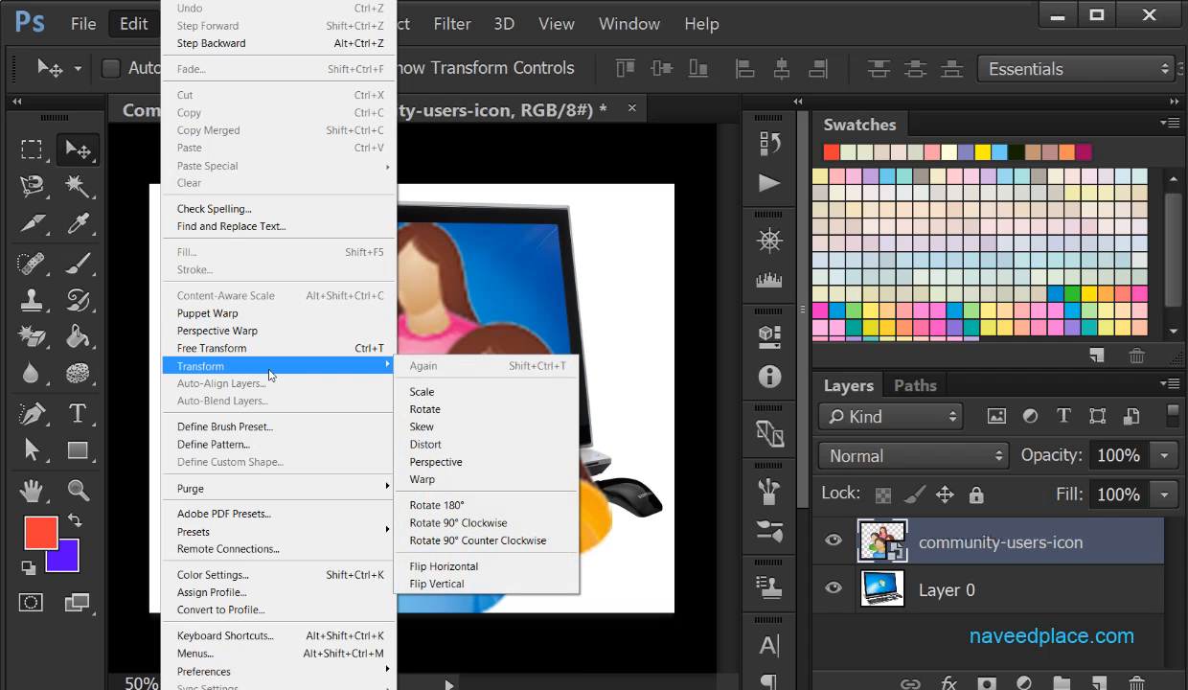